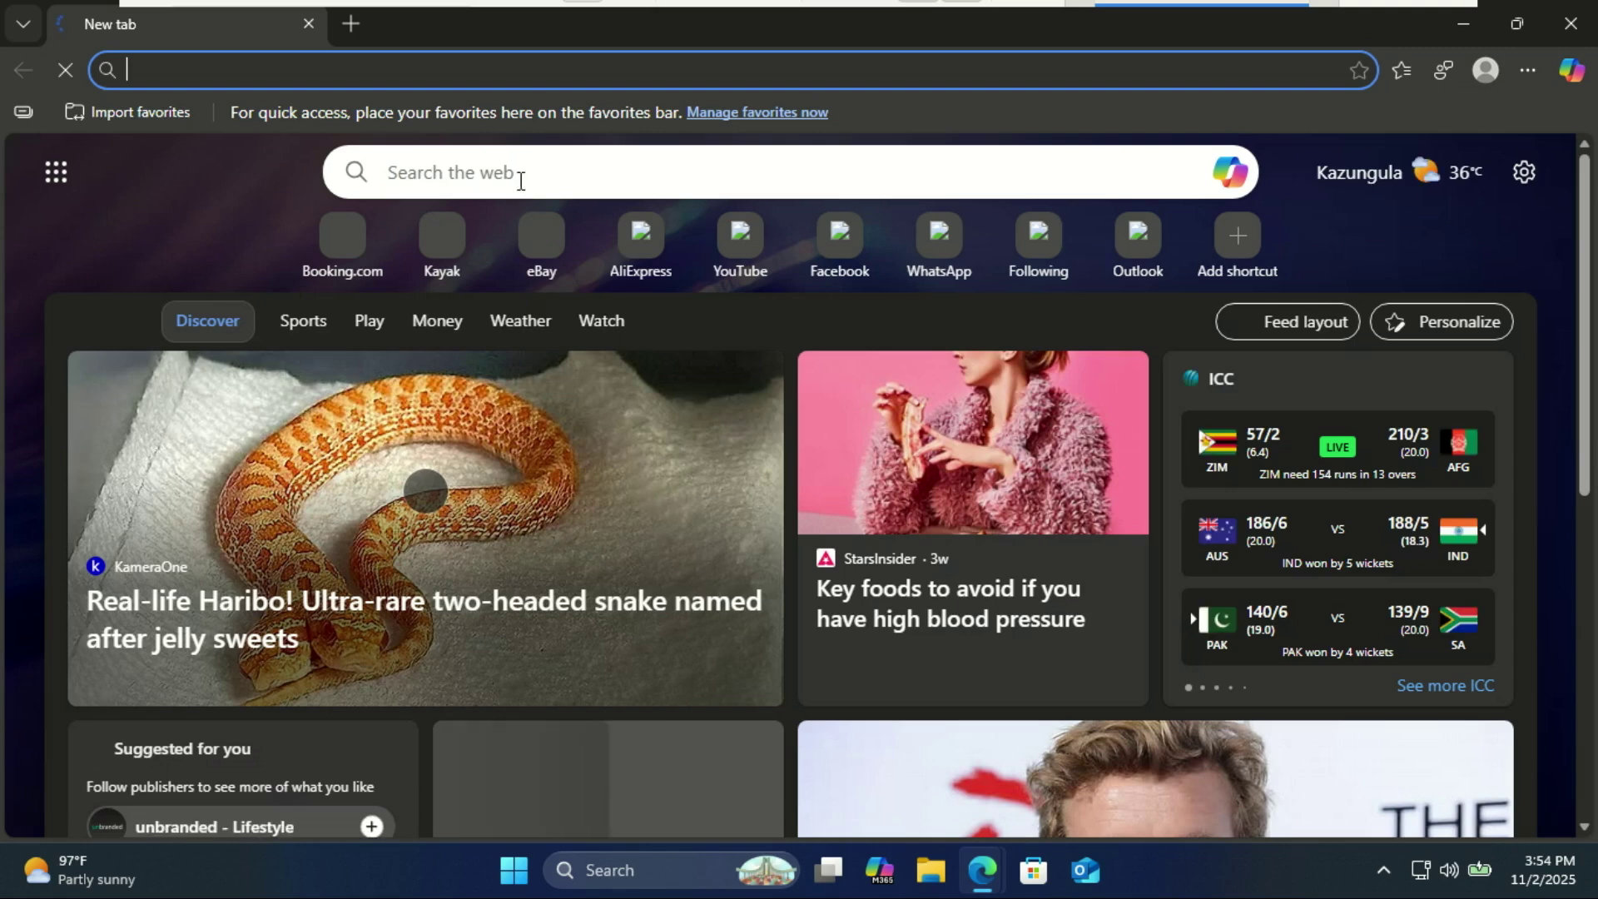
In Edge, go to the UniGetUI website and accept its cookies.
click(363, 62)
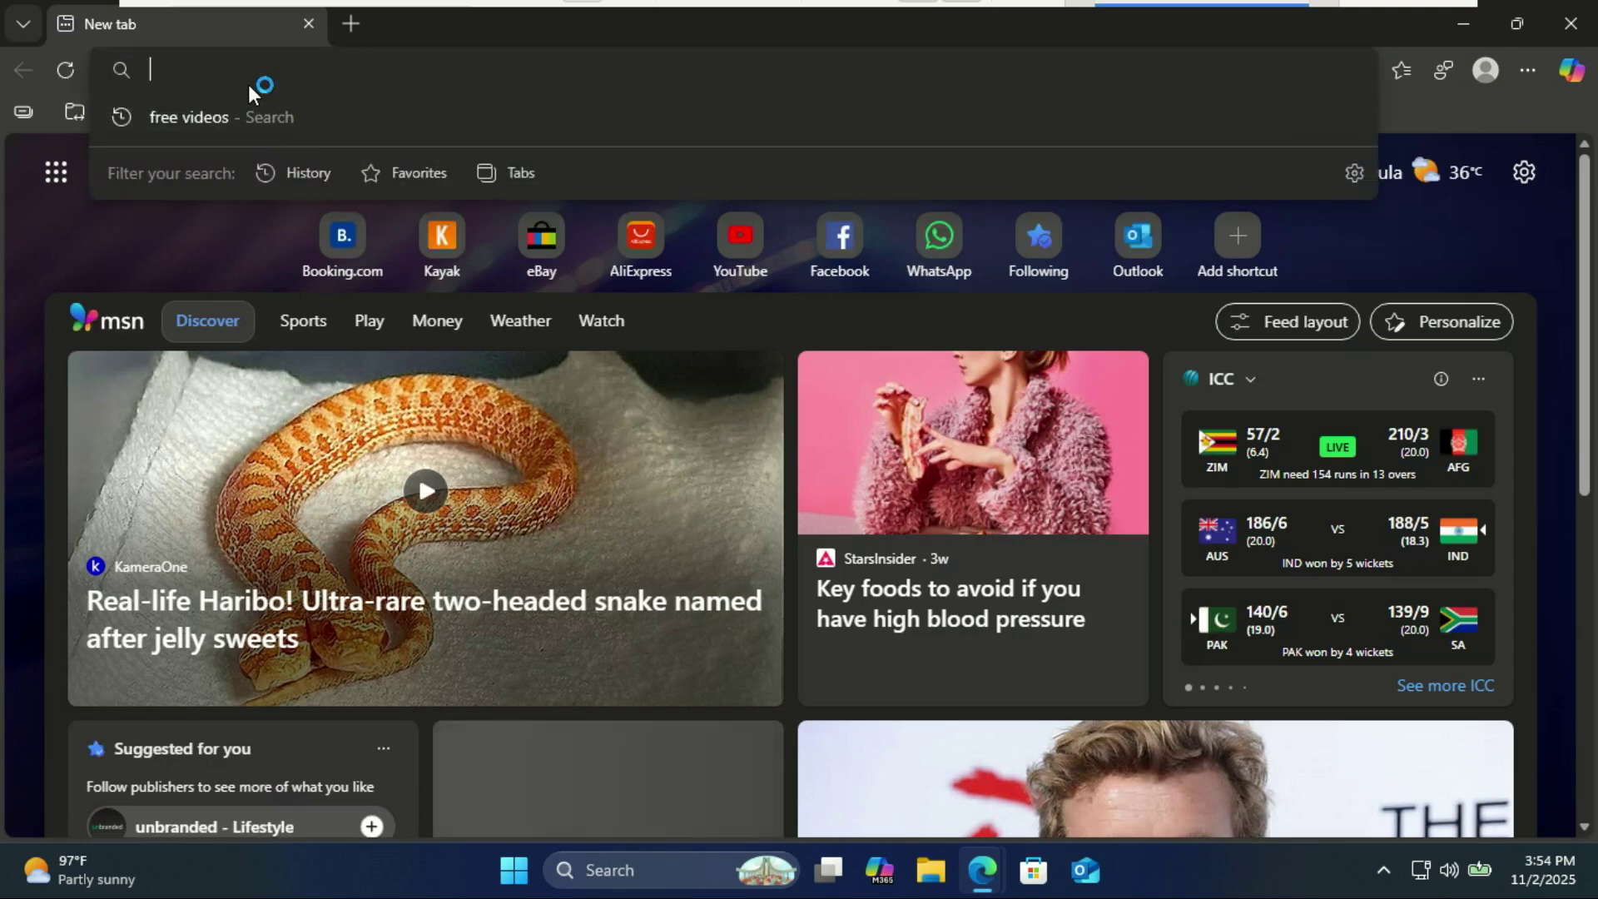
text(https://www.marticliment.com/unigetui/)
key(Return)
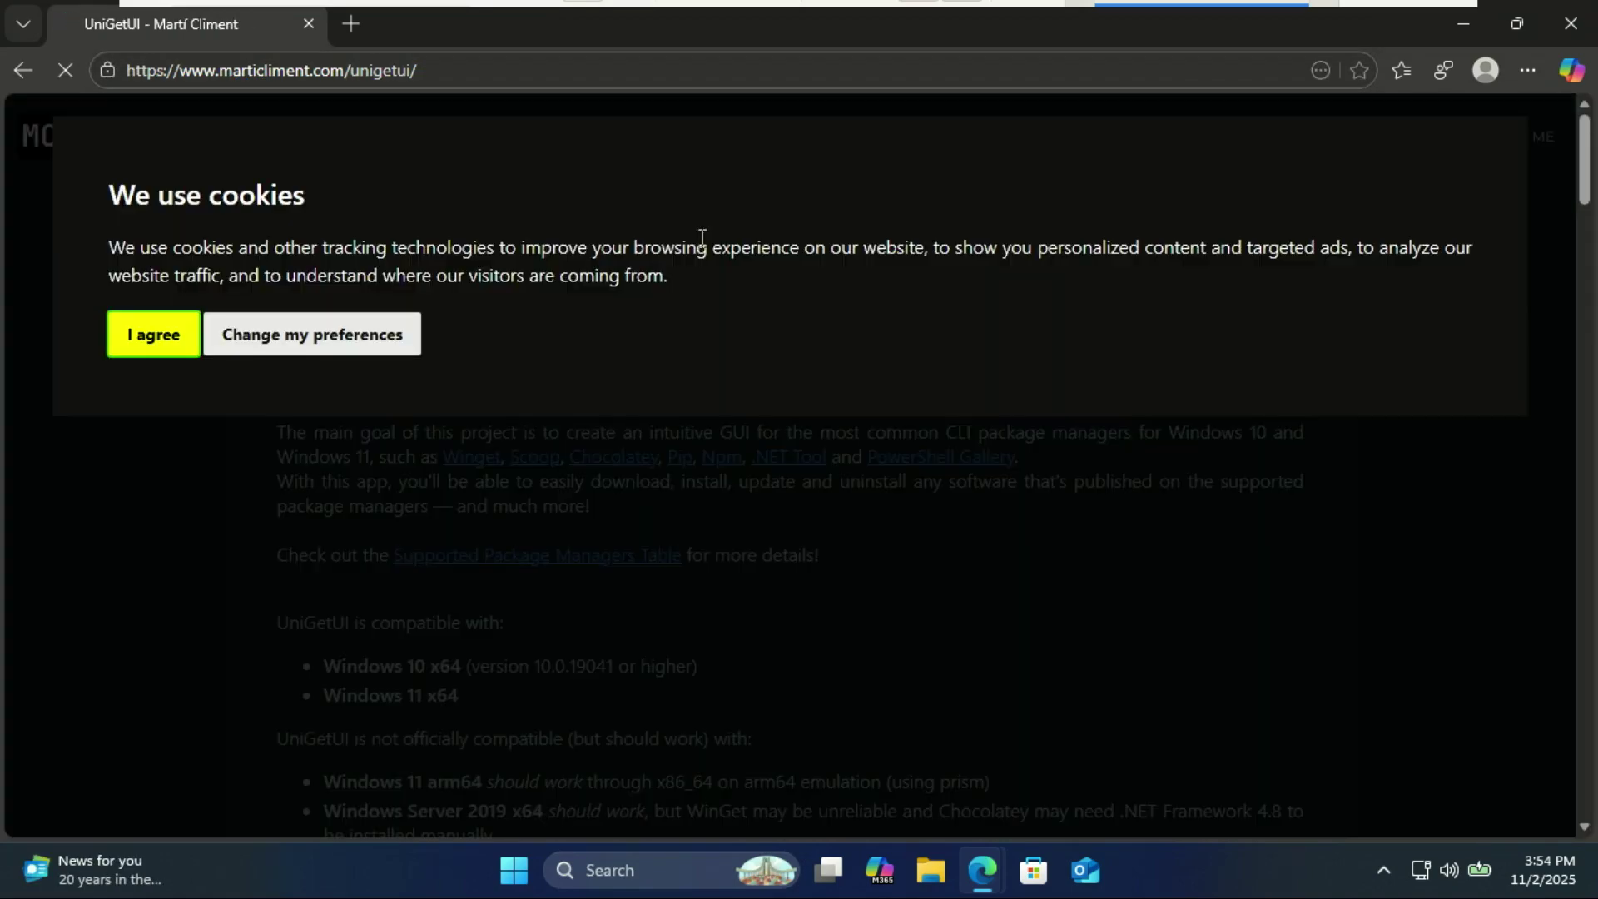
click(163, 335)
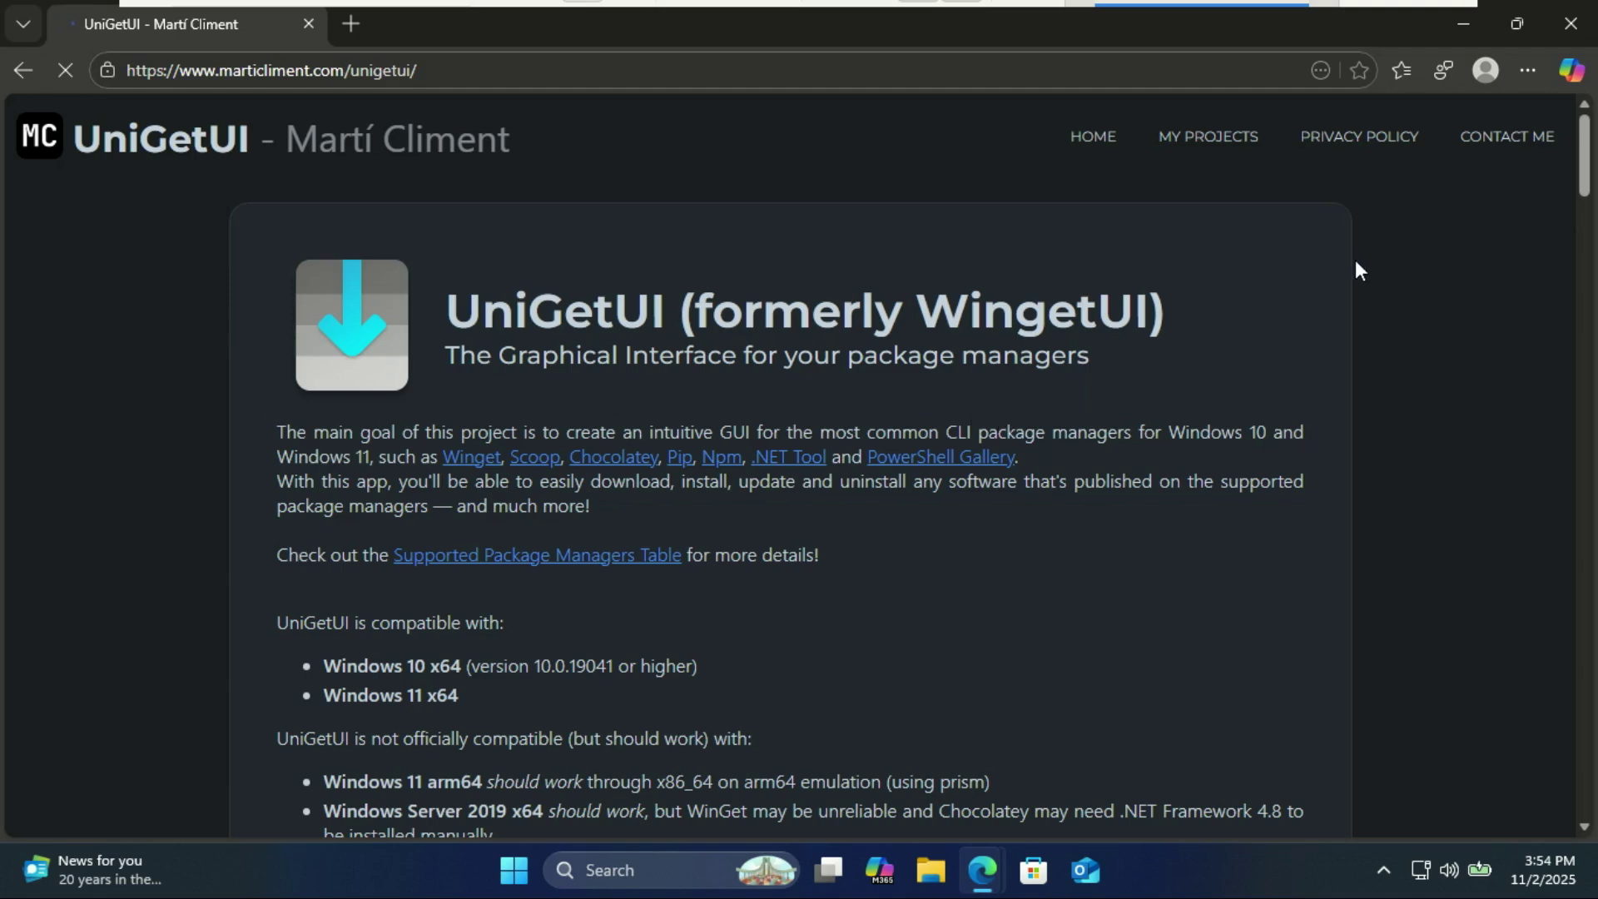
drag(1585, 181, 1589, 292)
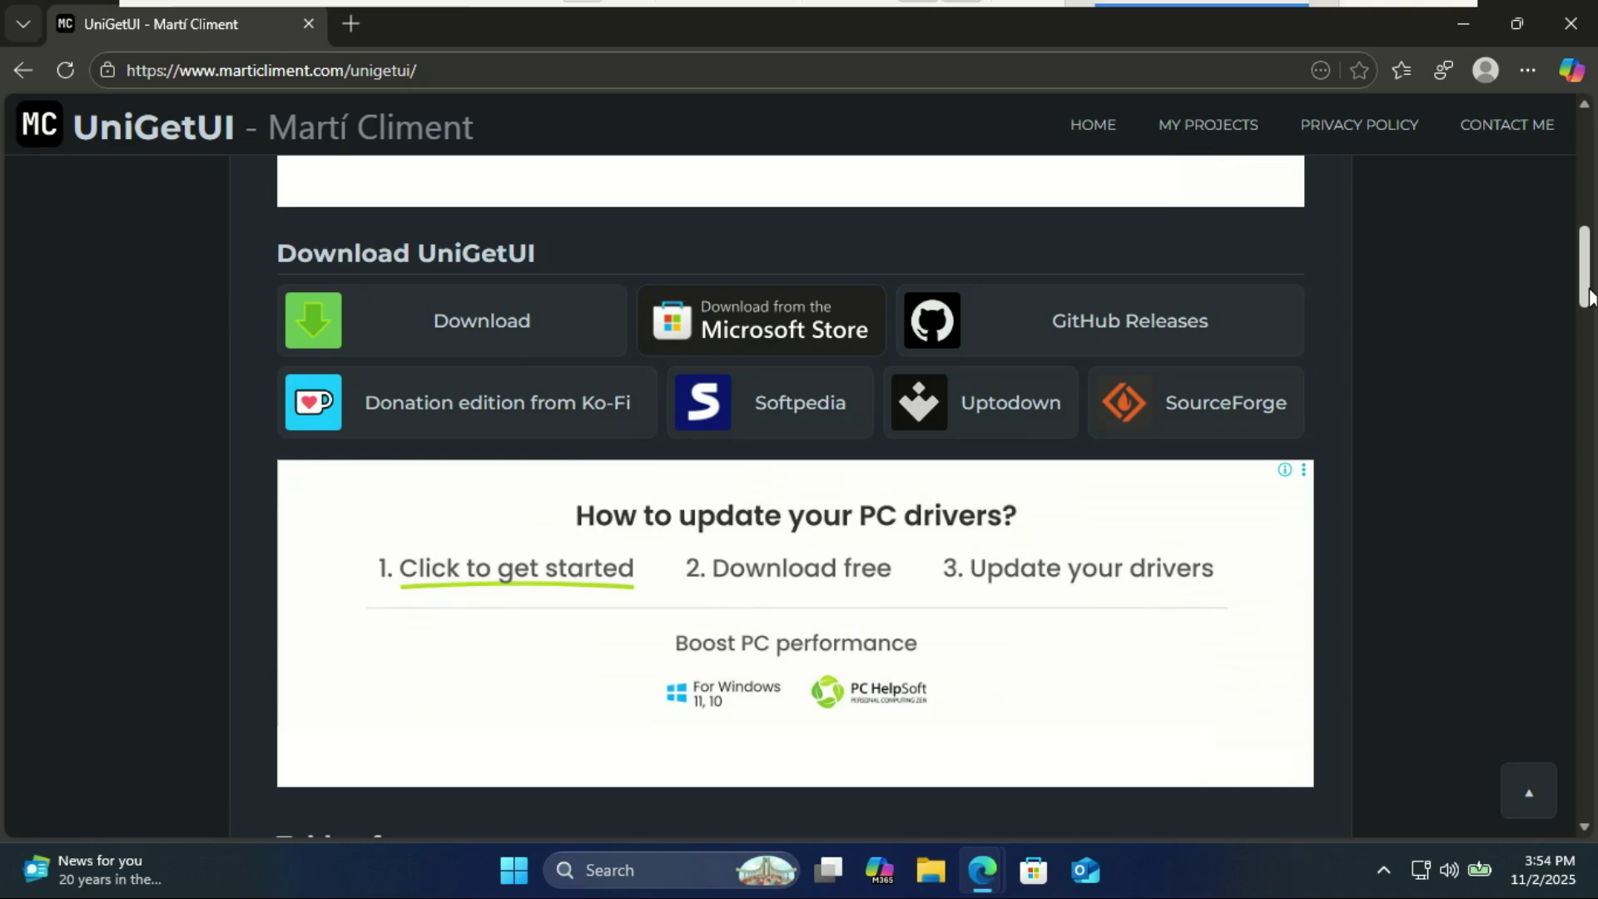
Download the UniGetUI installer, keep the flagged download, and run it from Downloads.
click(442, 332)
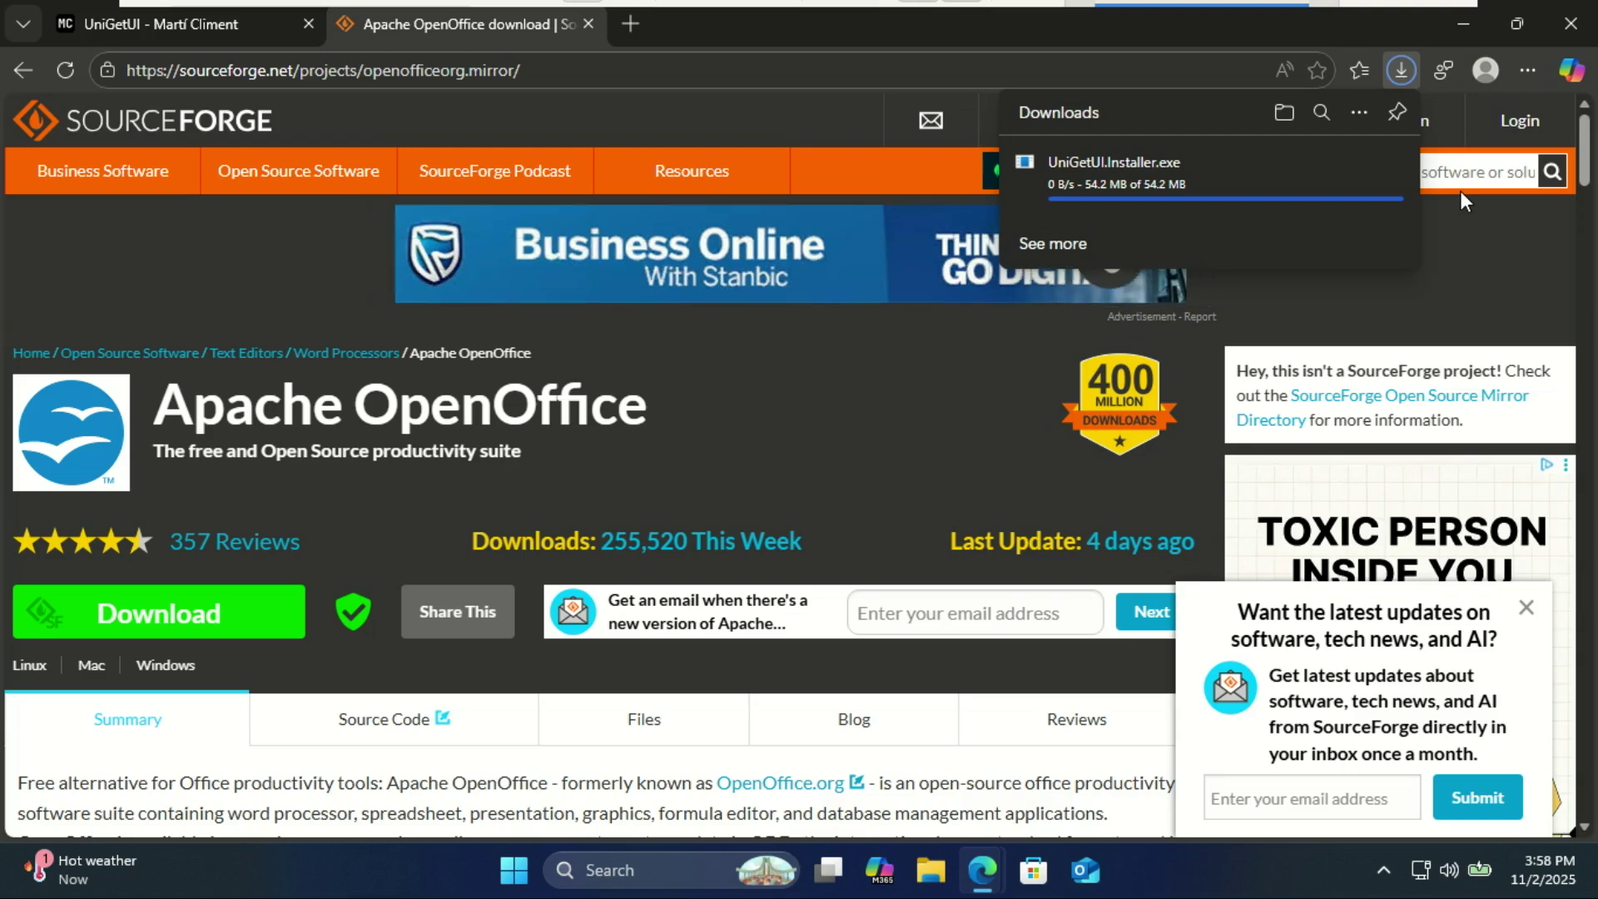
click(1375, 166)
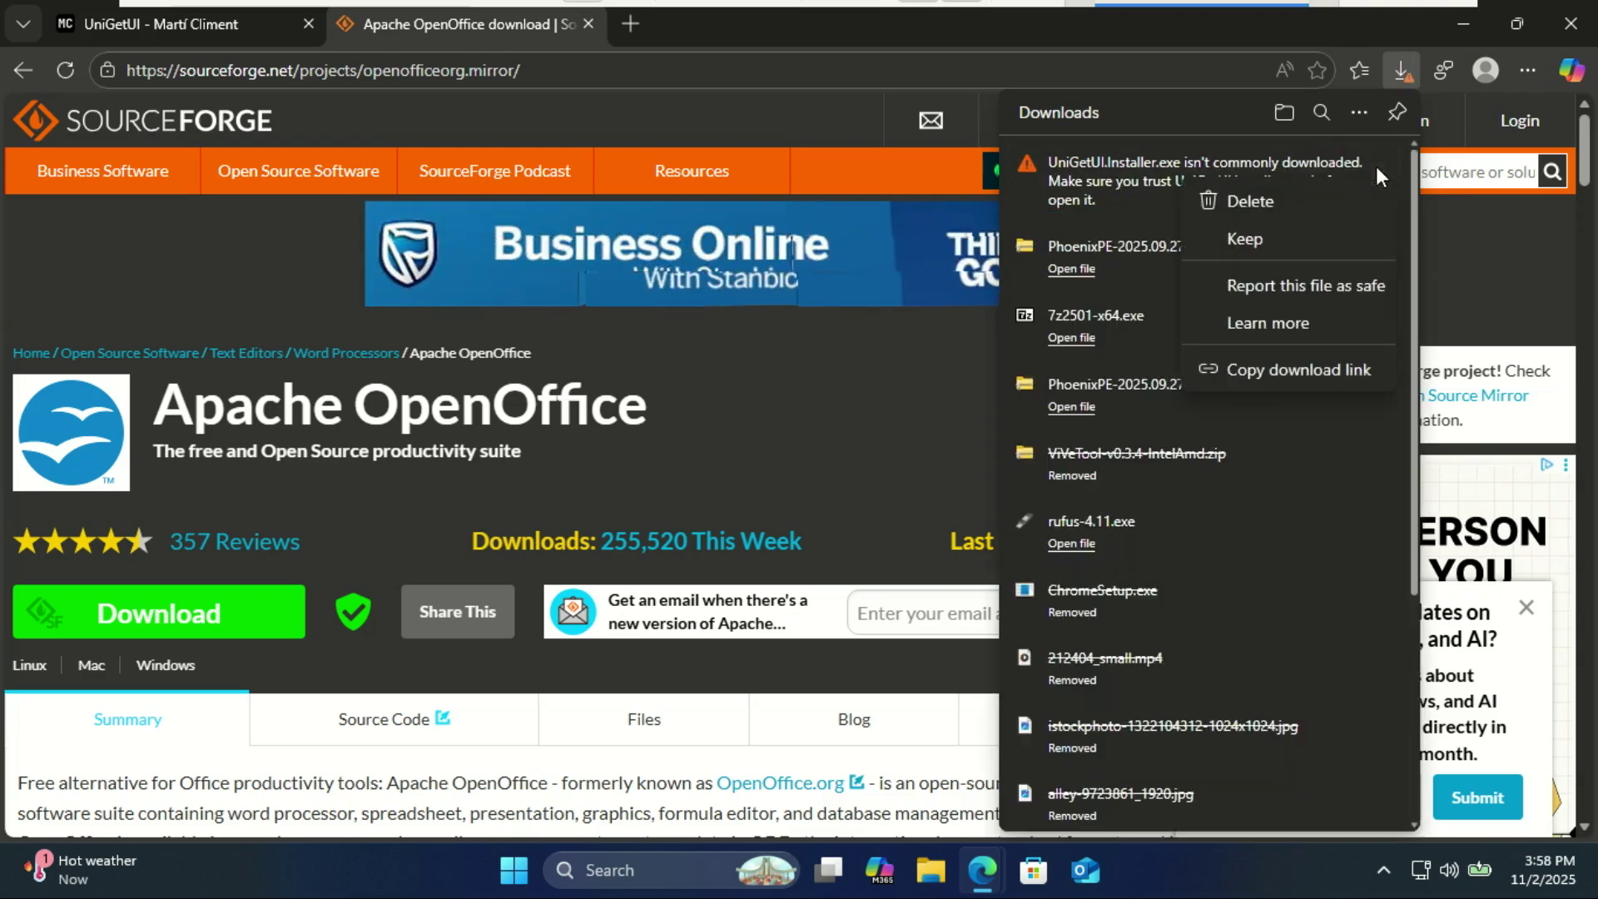
click(1277, 241)
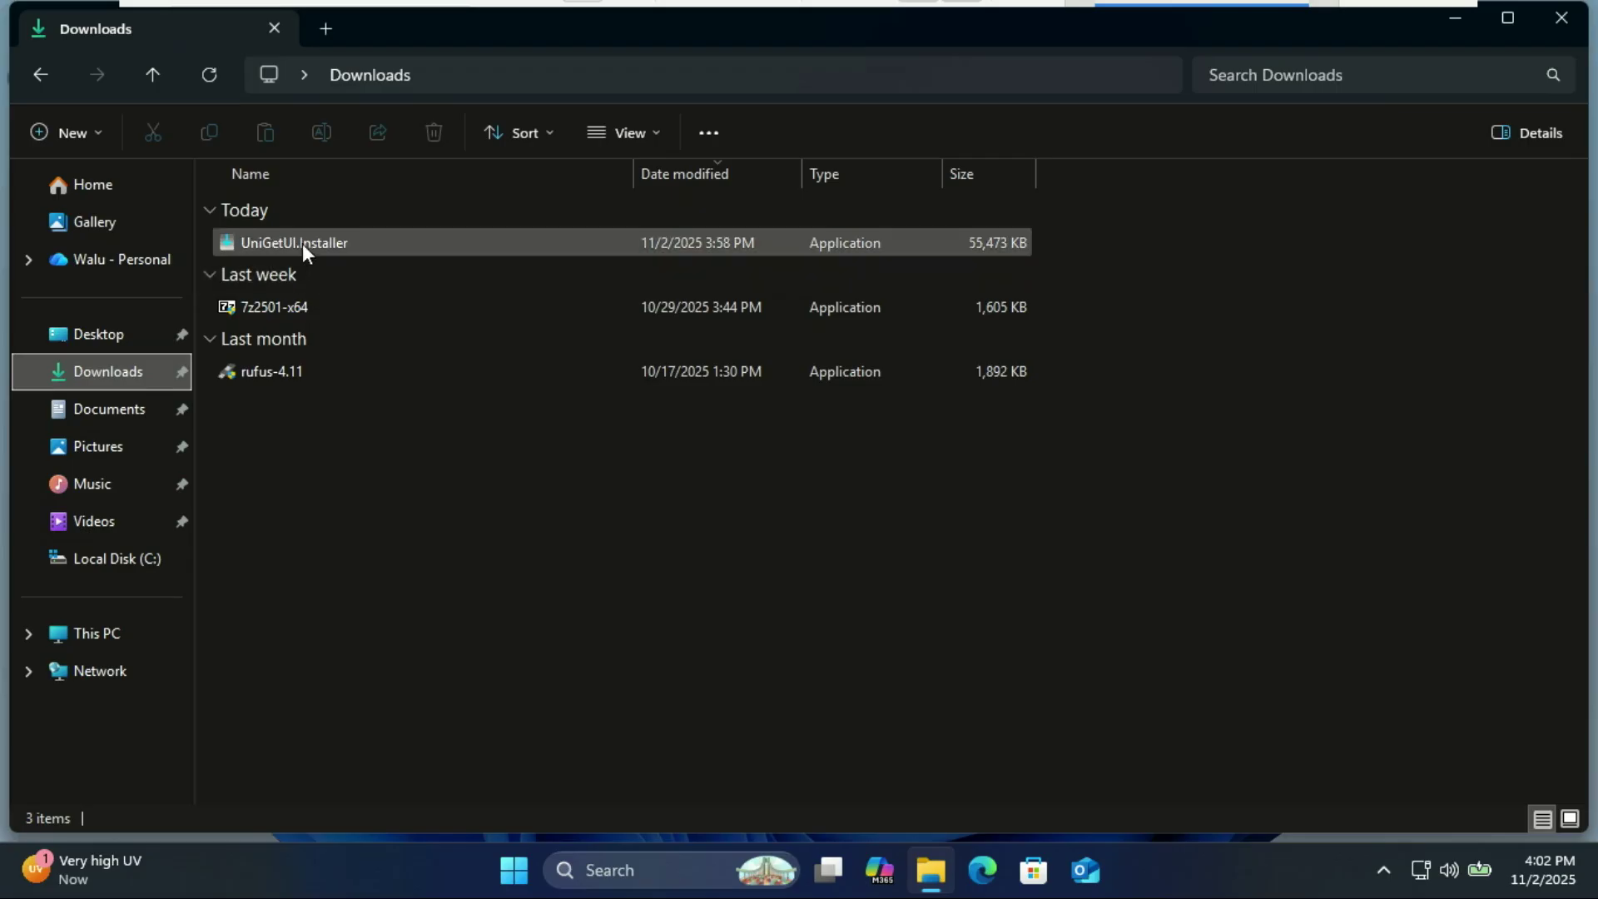
double_click(302, 243)
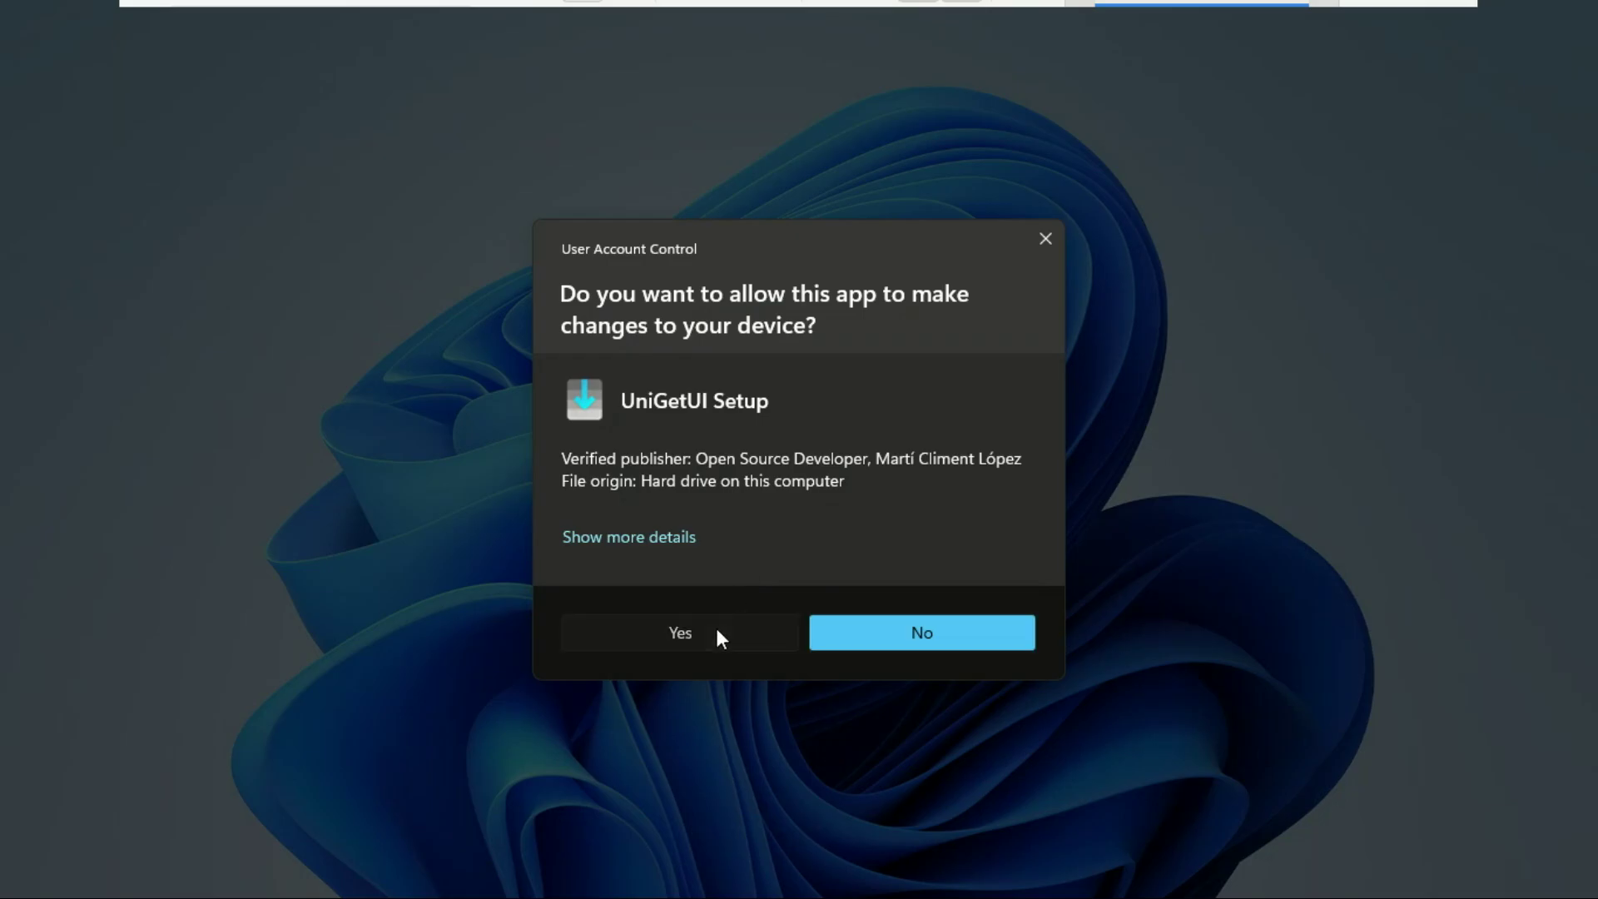
Install UniGetUI in English to the default C:\Program Files\UniGetUI folder and launch it.
click(715, 625)
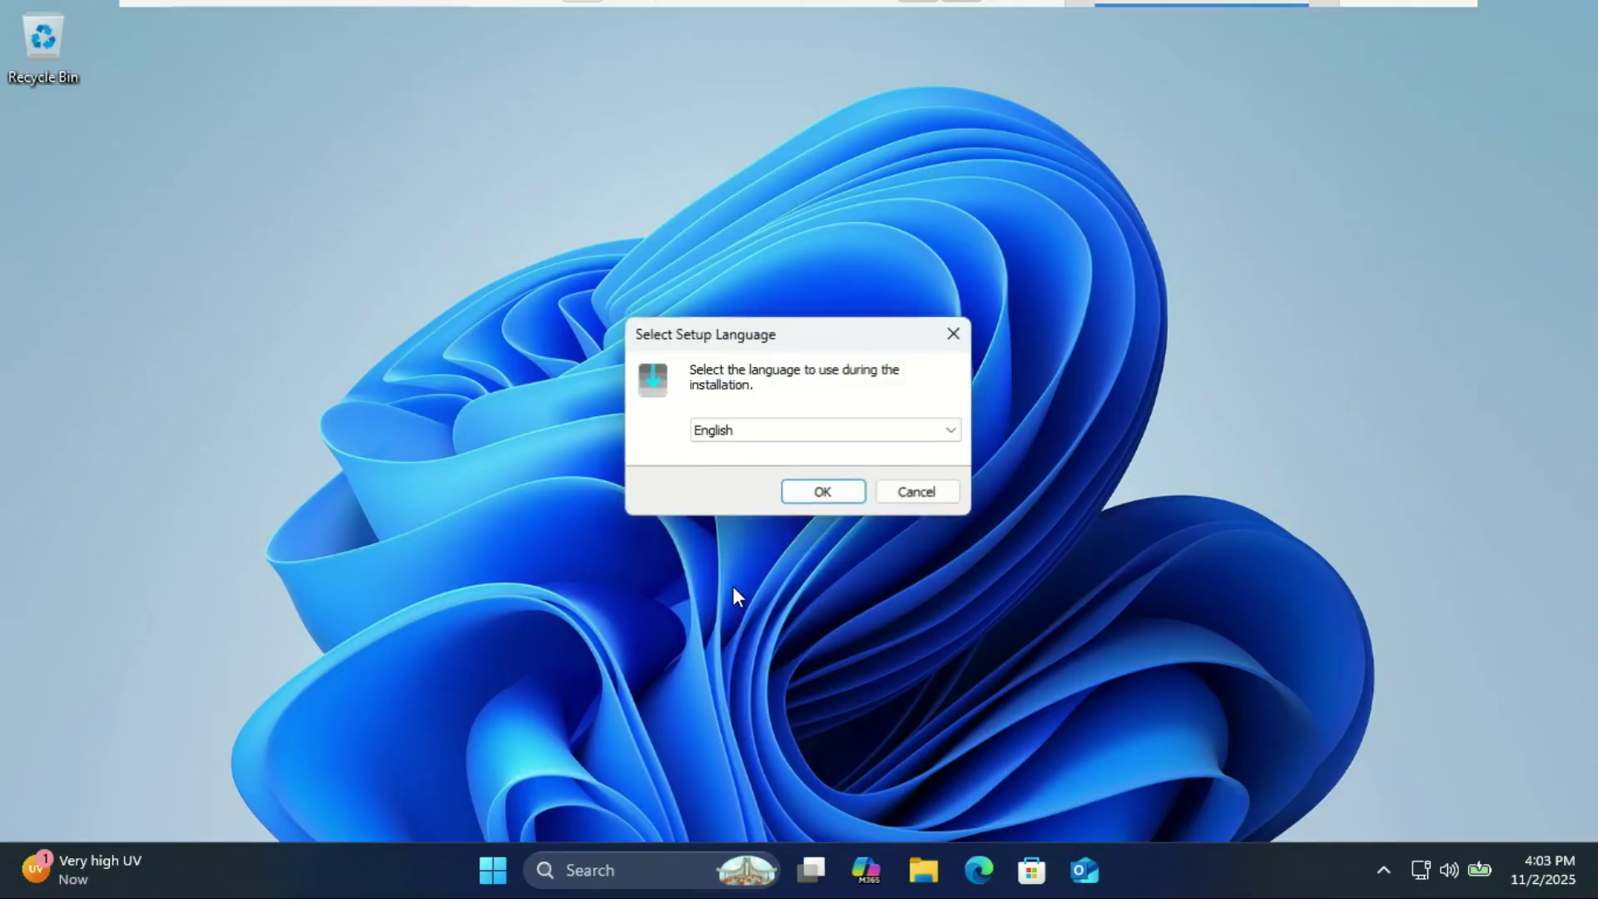
click(823, 491)
click(933, 620)
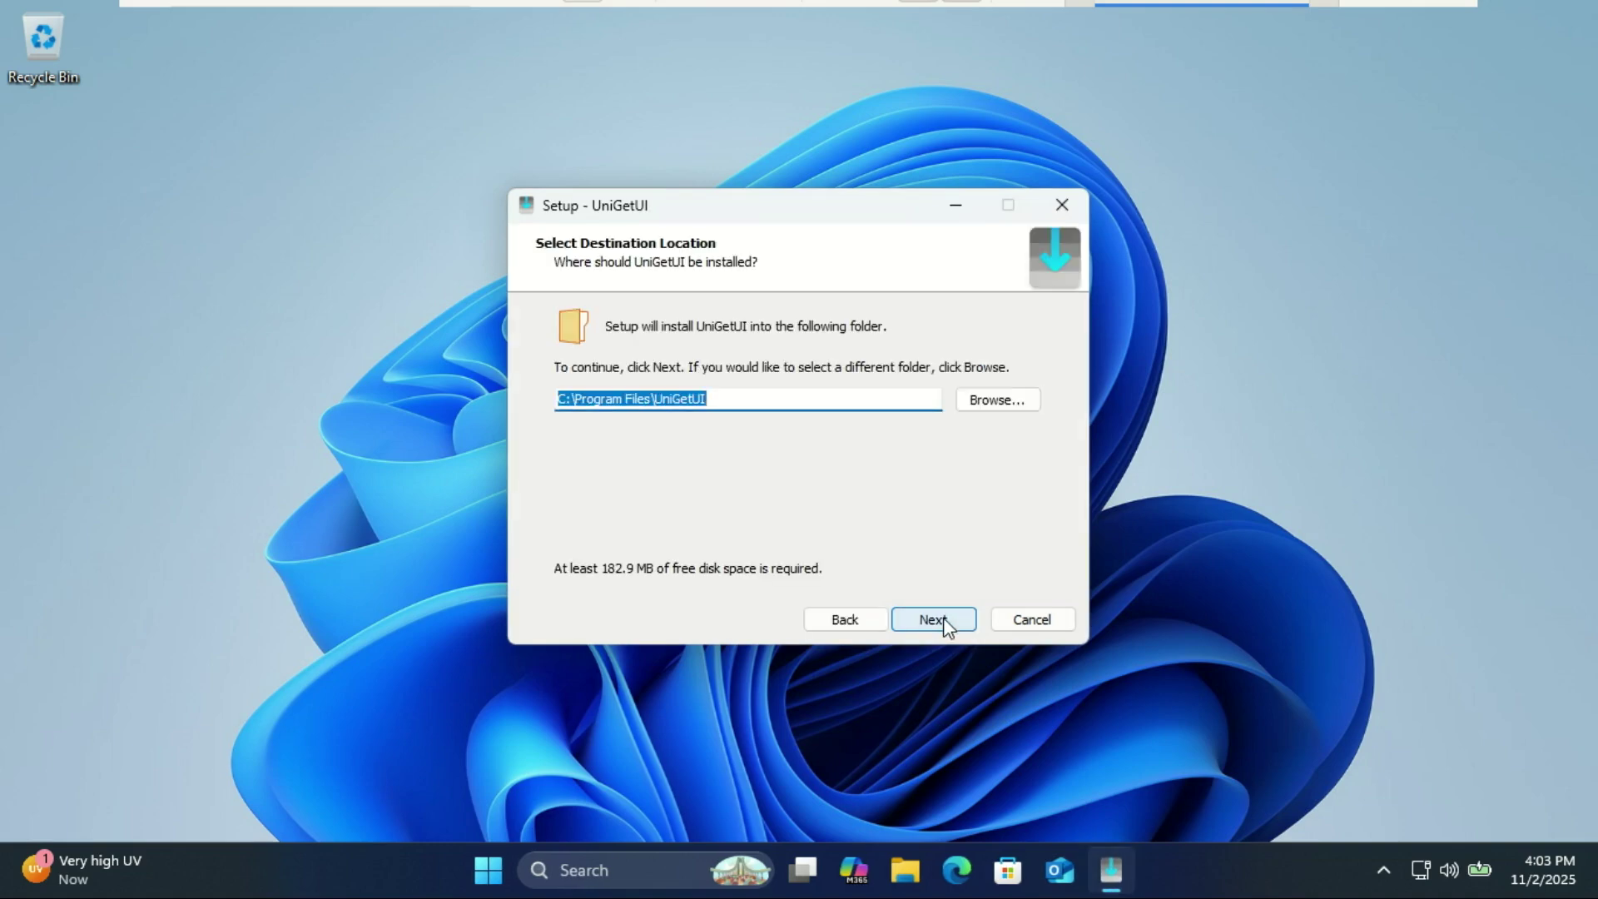
key(Return)
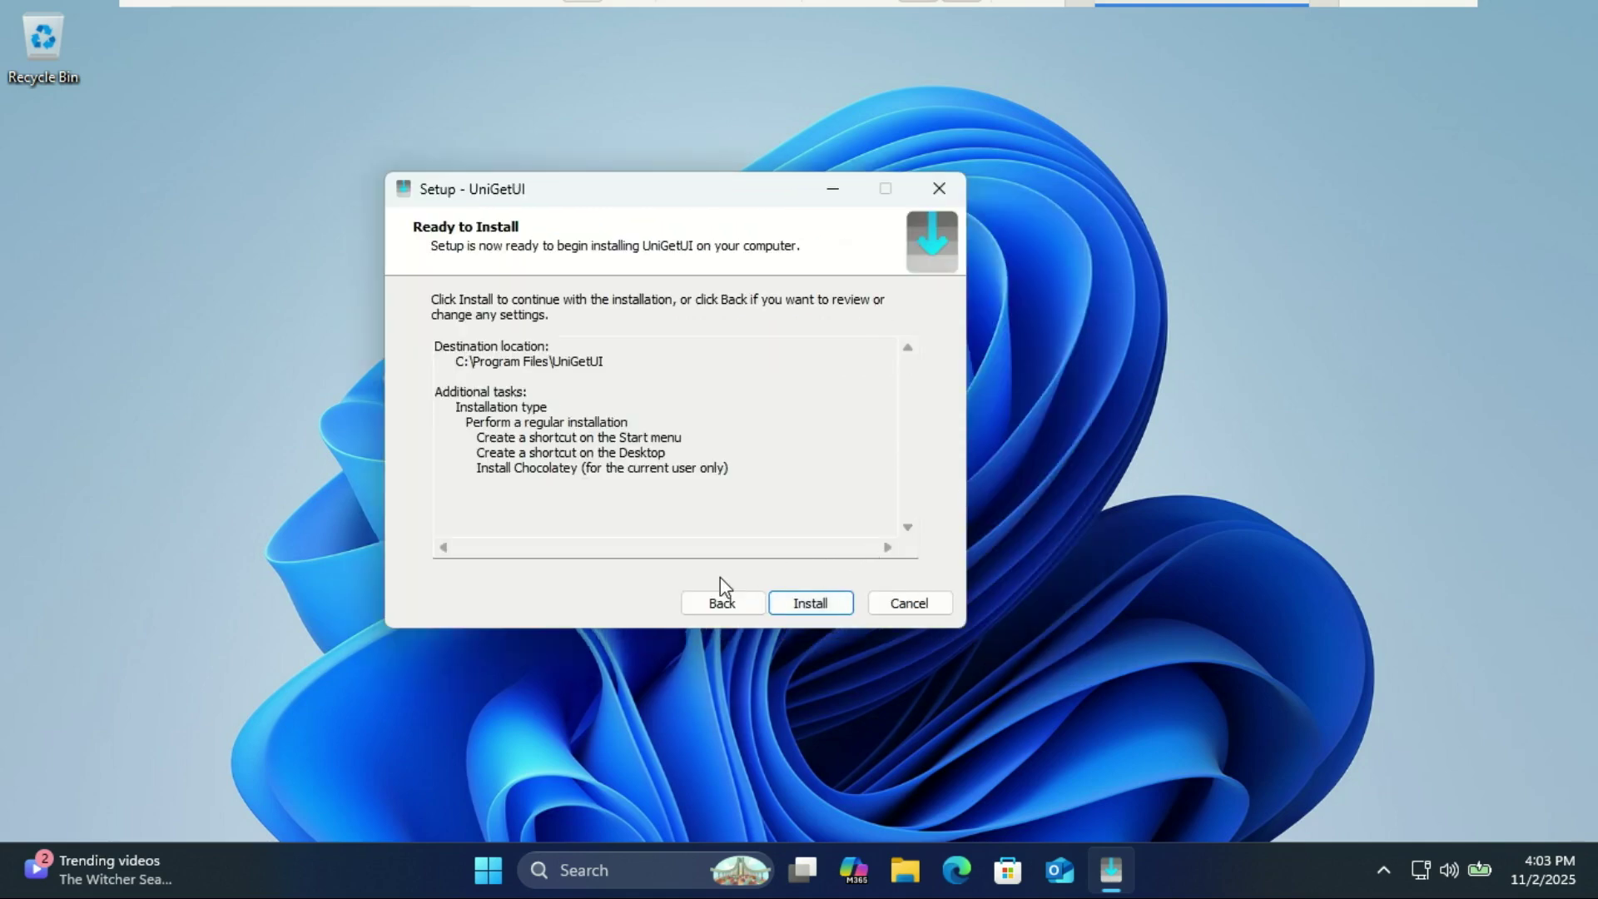
click(811, 604)
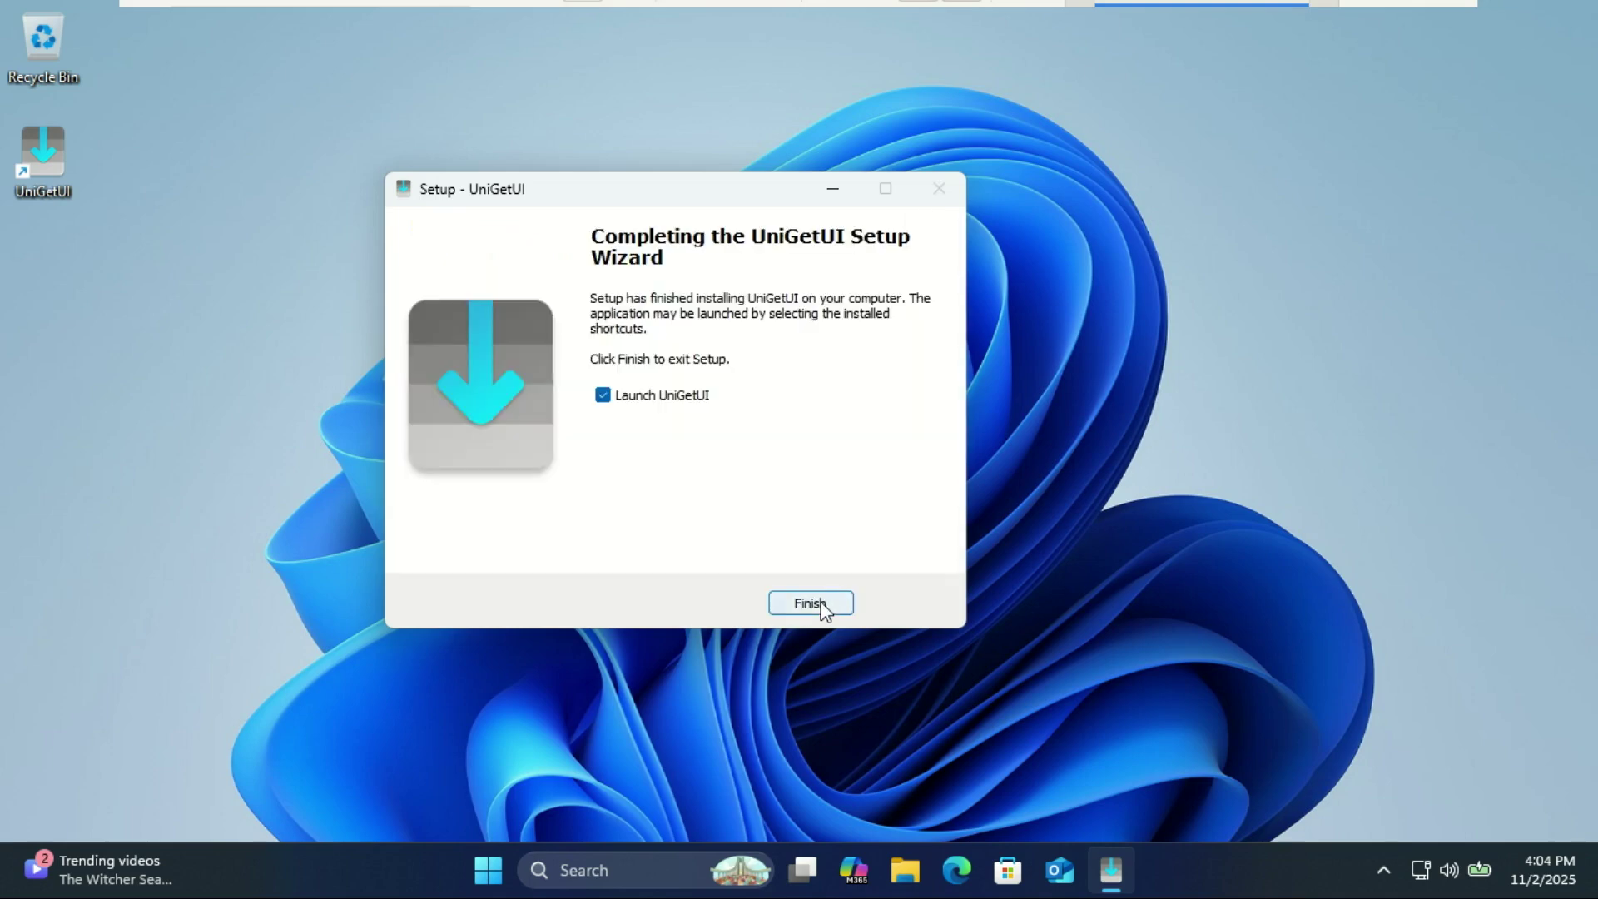
click(821, 602)
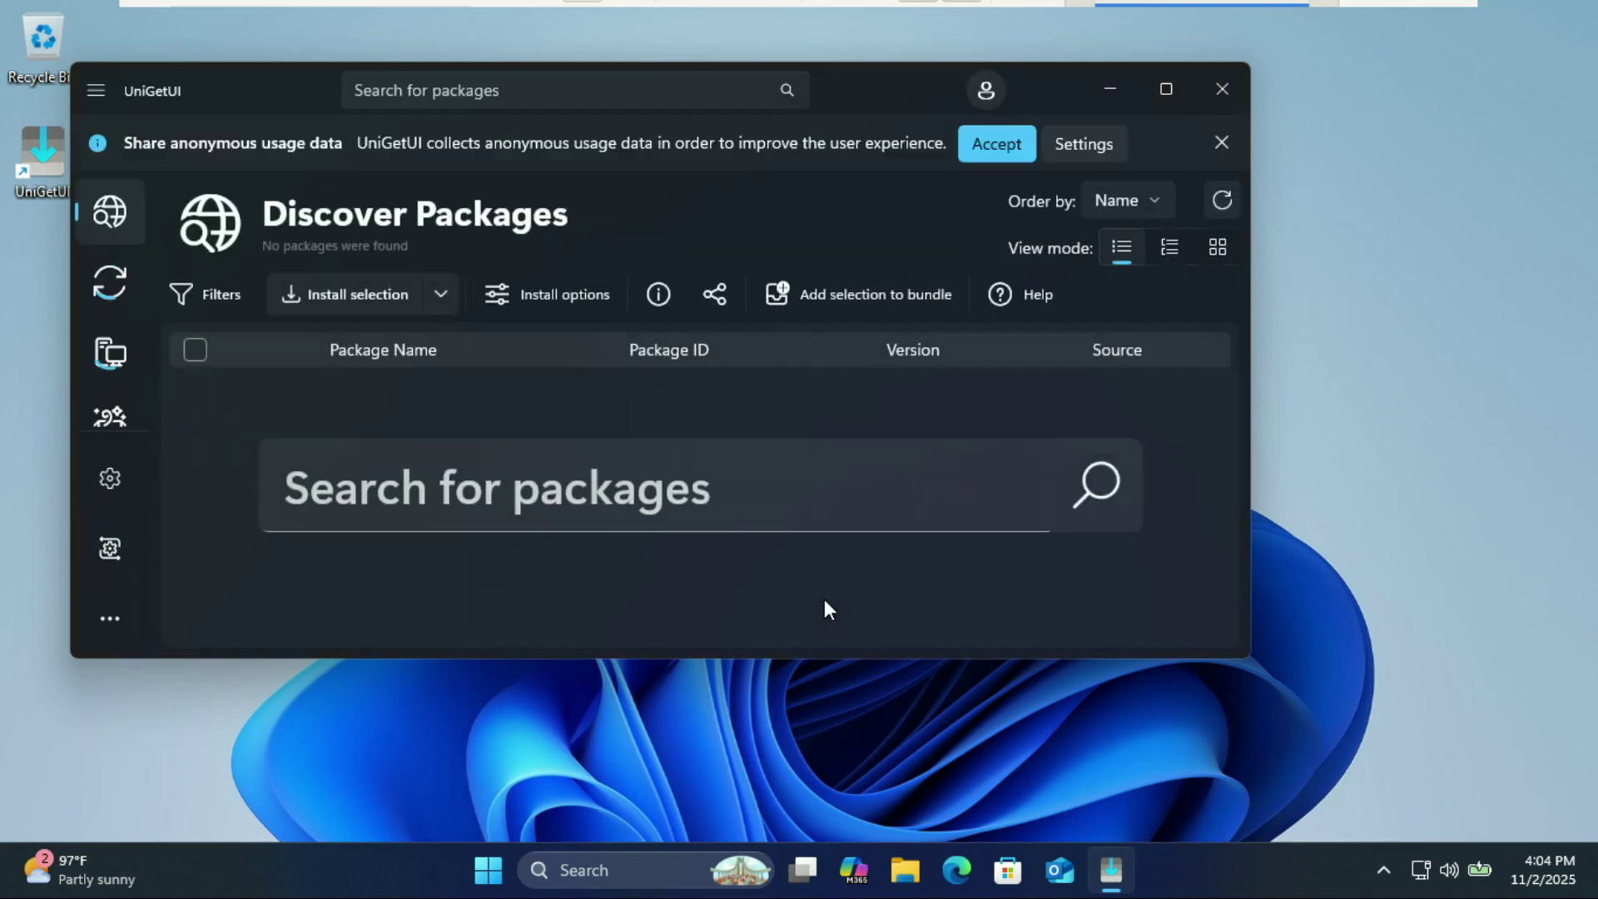
Maximize UniGetUI, dismiss the updates toast, and search Discover Packages for 'telegram', then clear the query.
click(1164, 86)
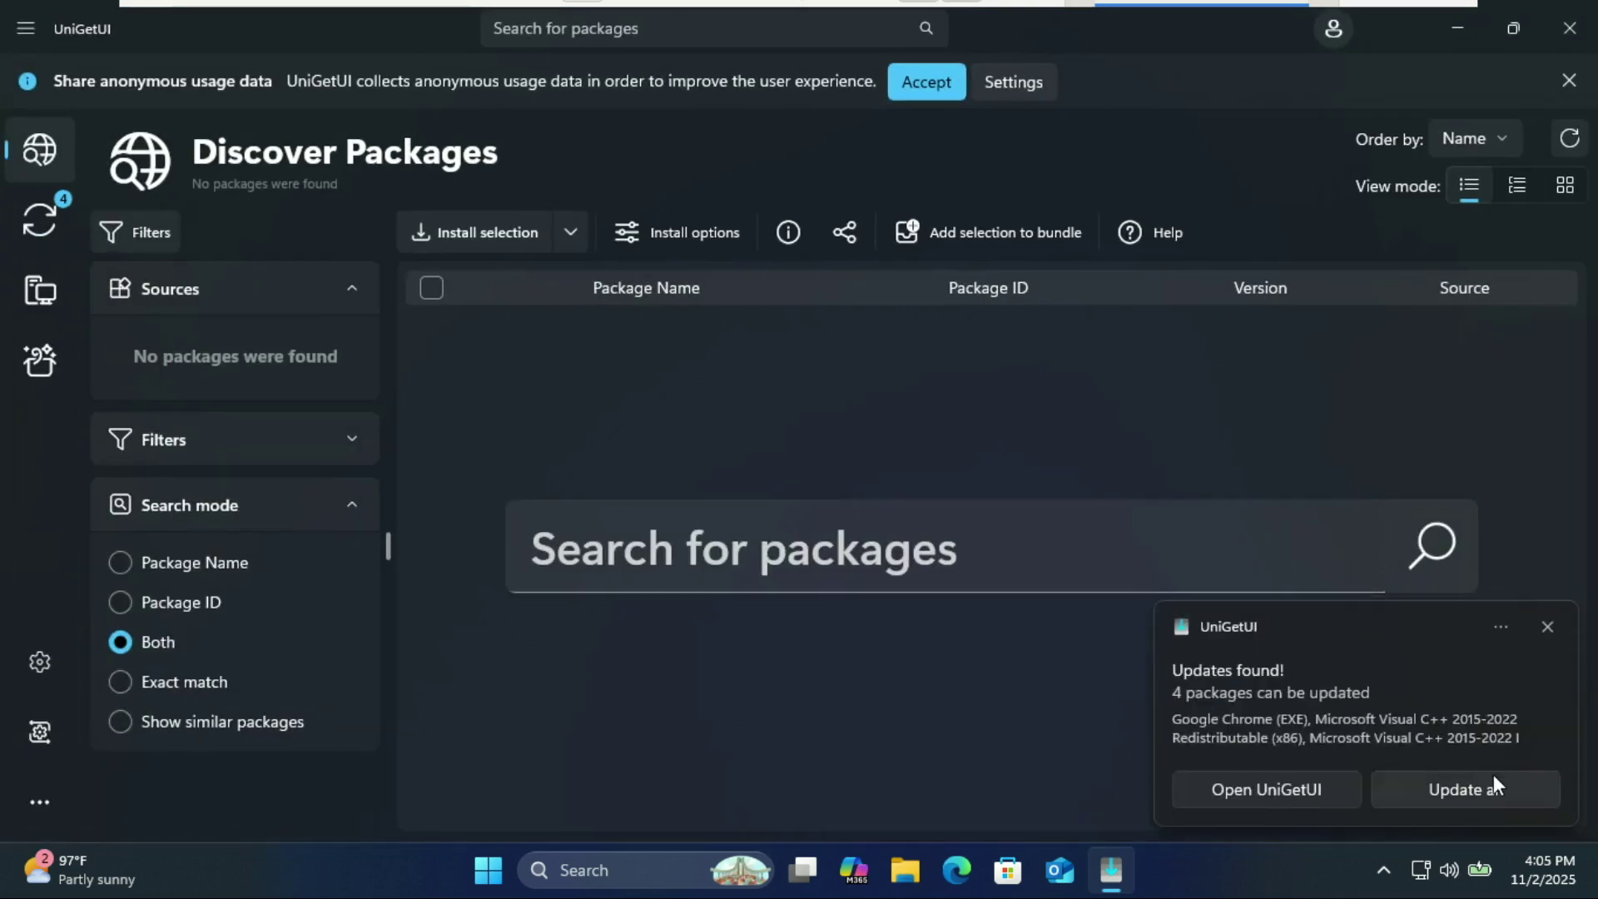
click(1543, 625)
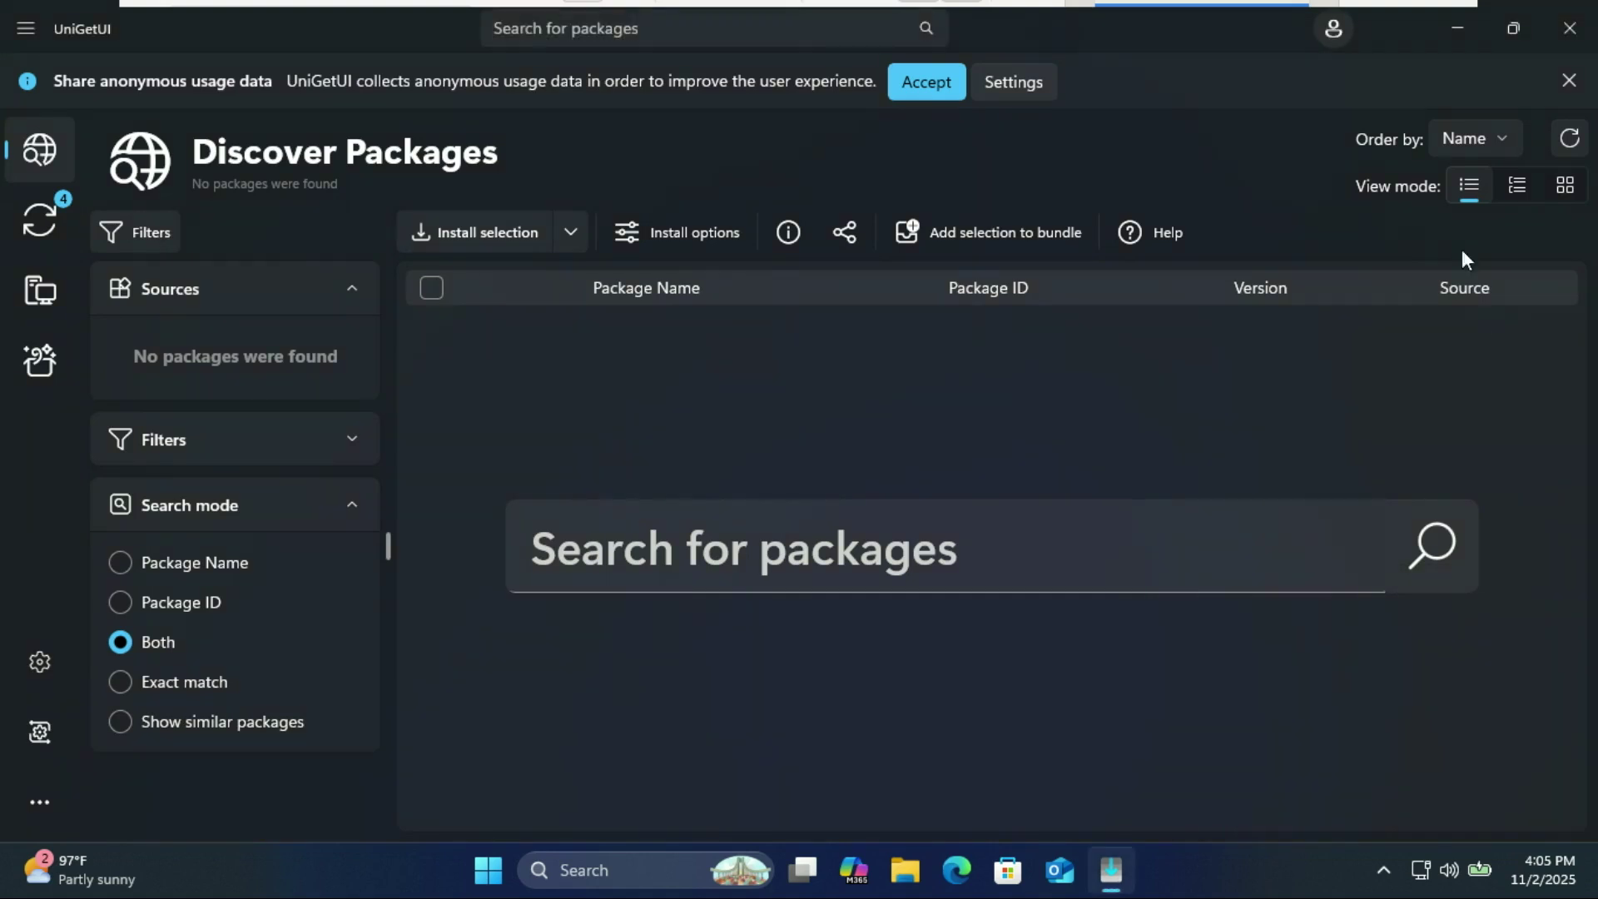
click(820, 556)
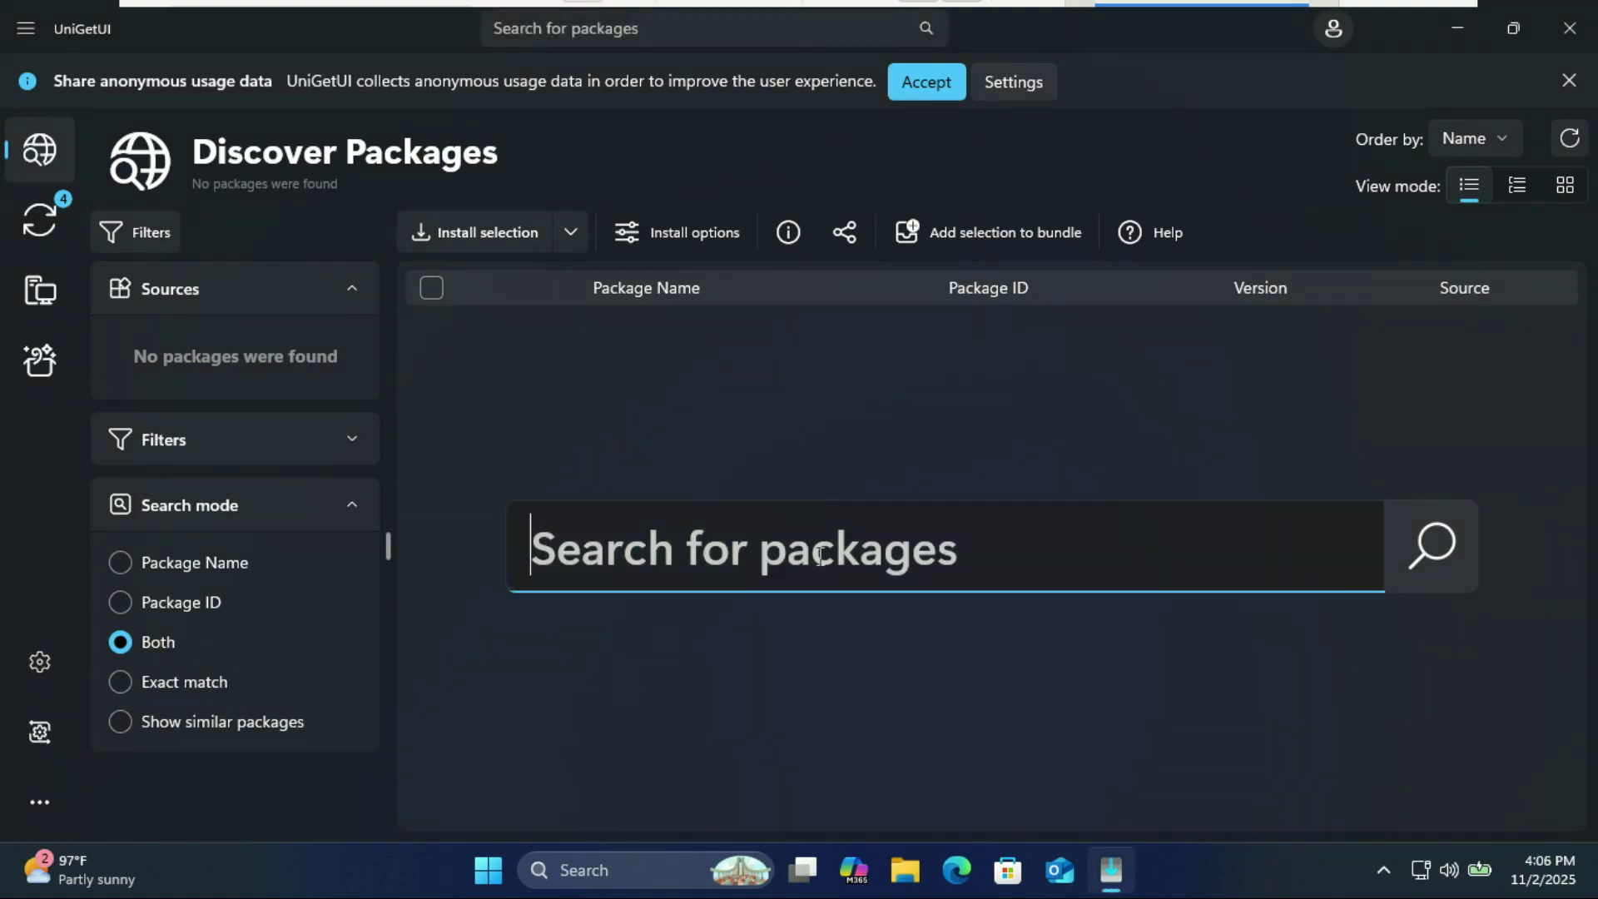
text(te)
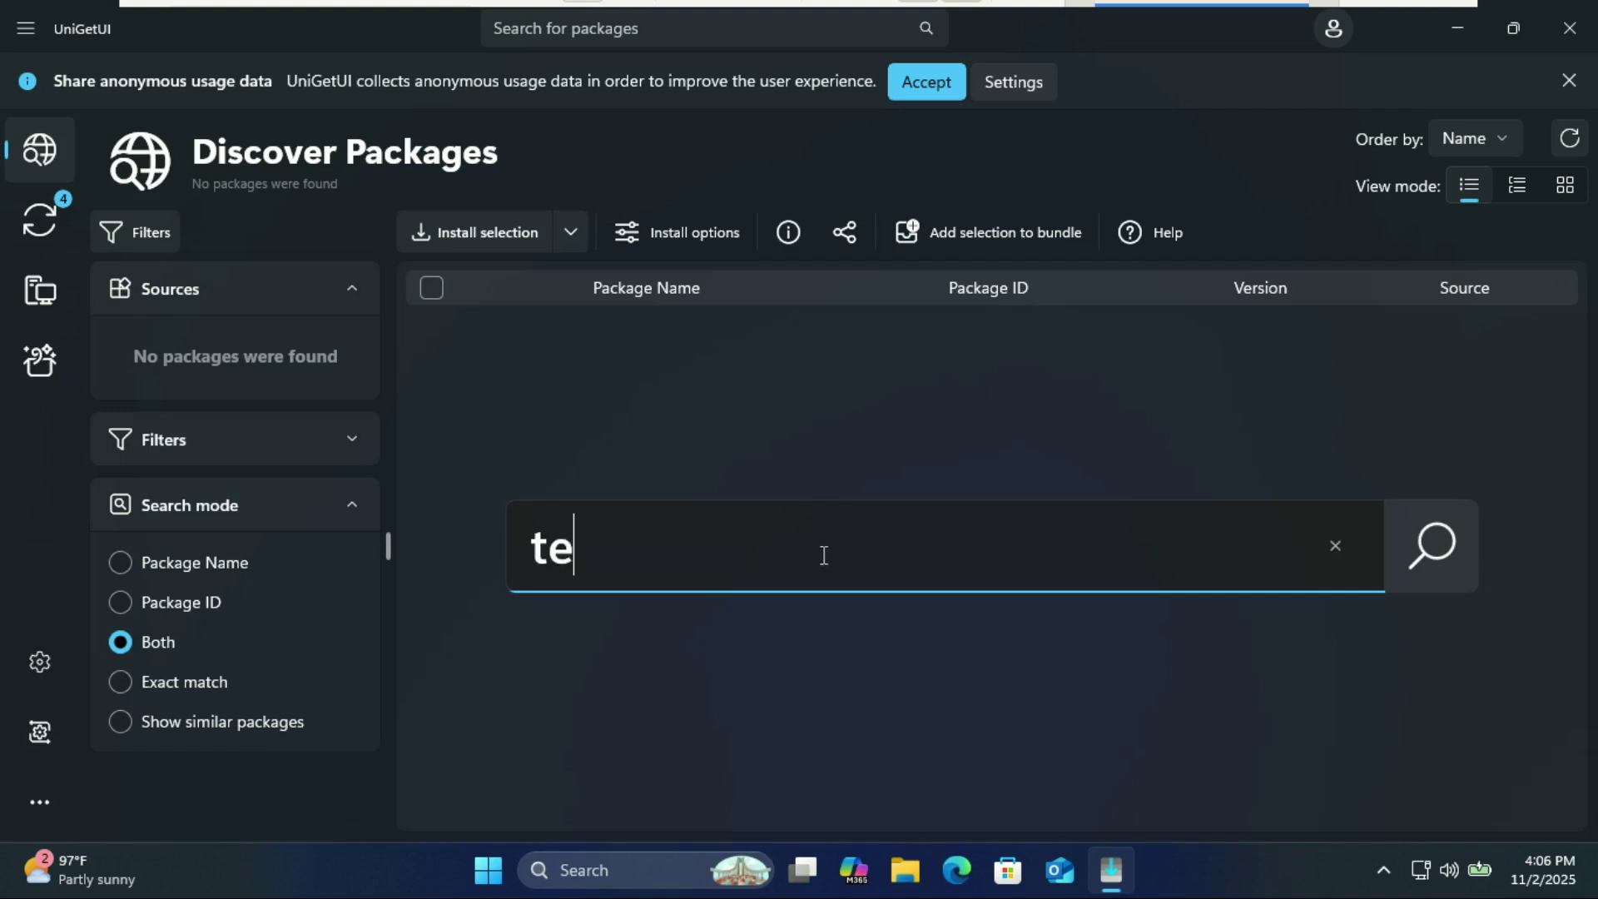
text(legram)
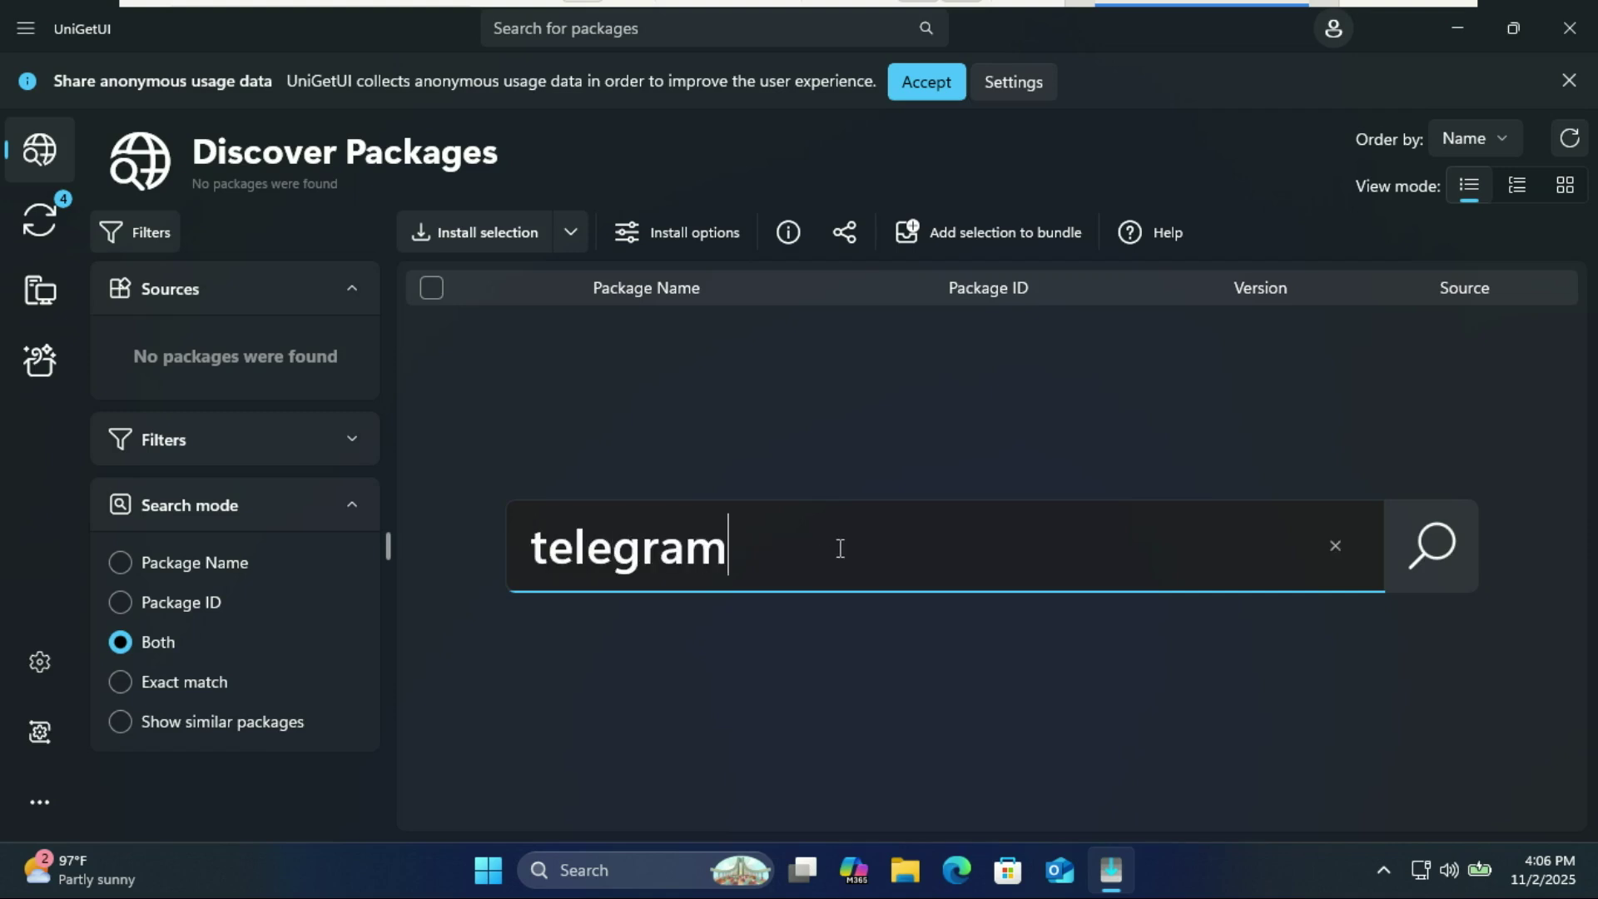
key(Return)
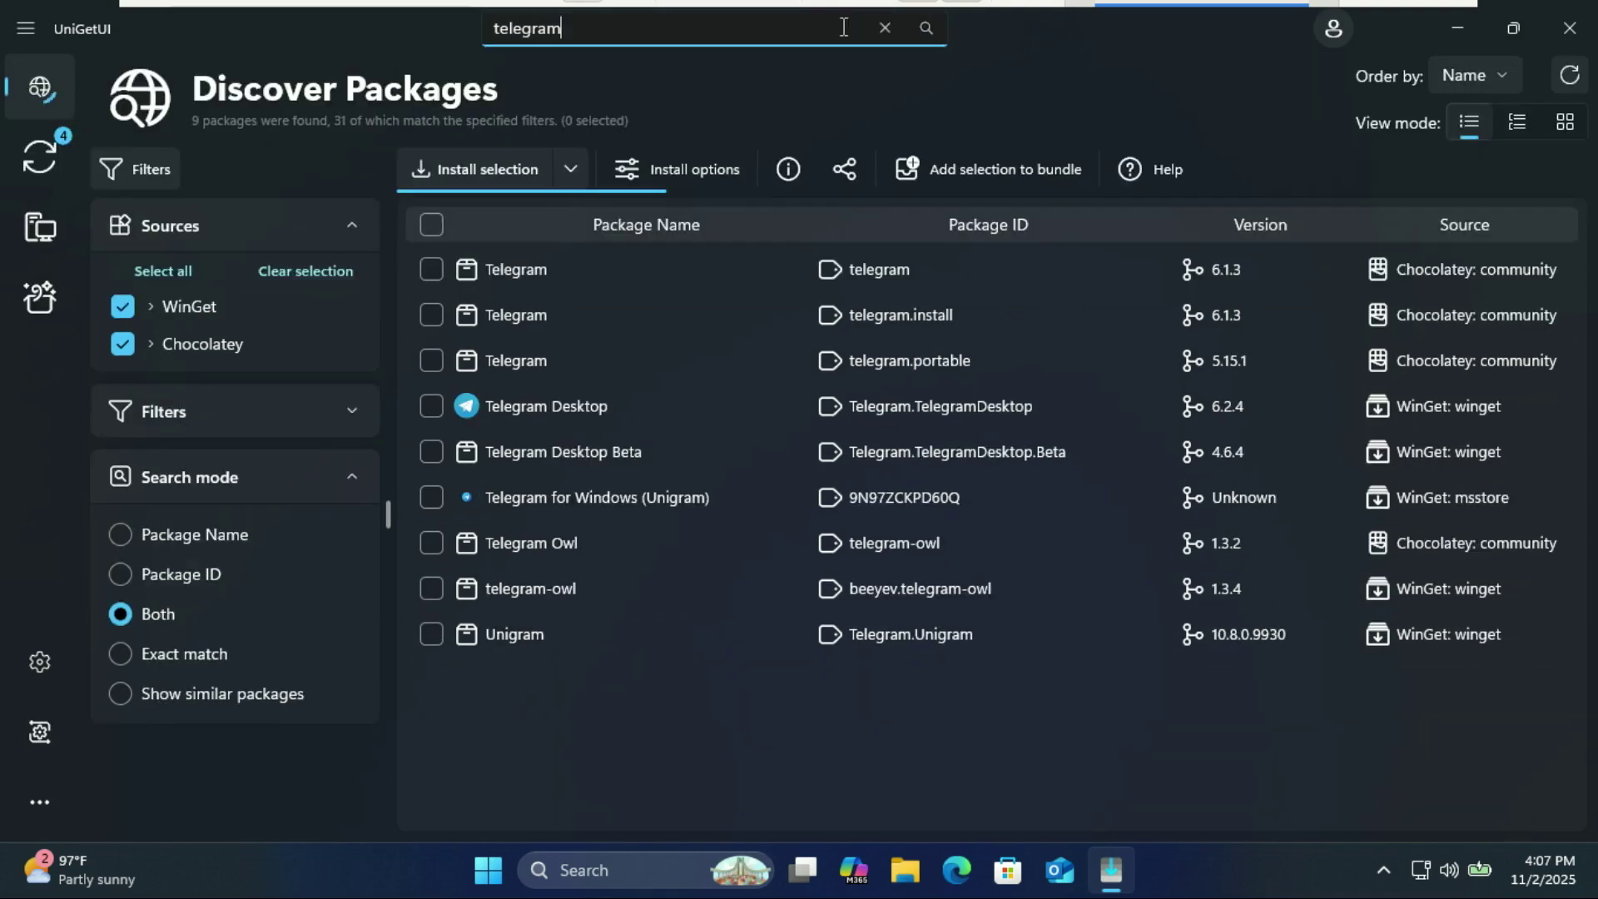
key(BackSpace)
key(BackSpace)
key(BackSpace)
key(BackSpace)
key(BackSpace)
key(BackSpace)
key(BackSpace)
key(BackSpace)
Search for 'whatsapp', tick the Microsoft Store WhatsApp package, and open its details.
text(whatsapp)
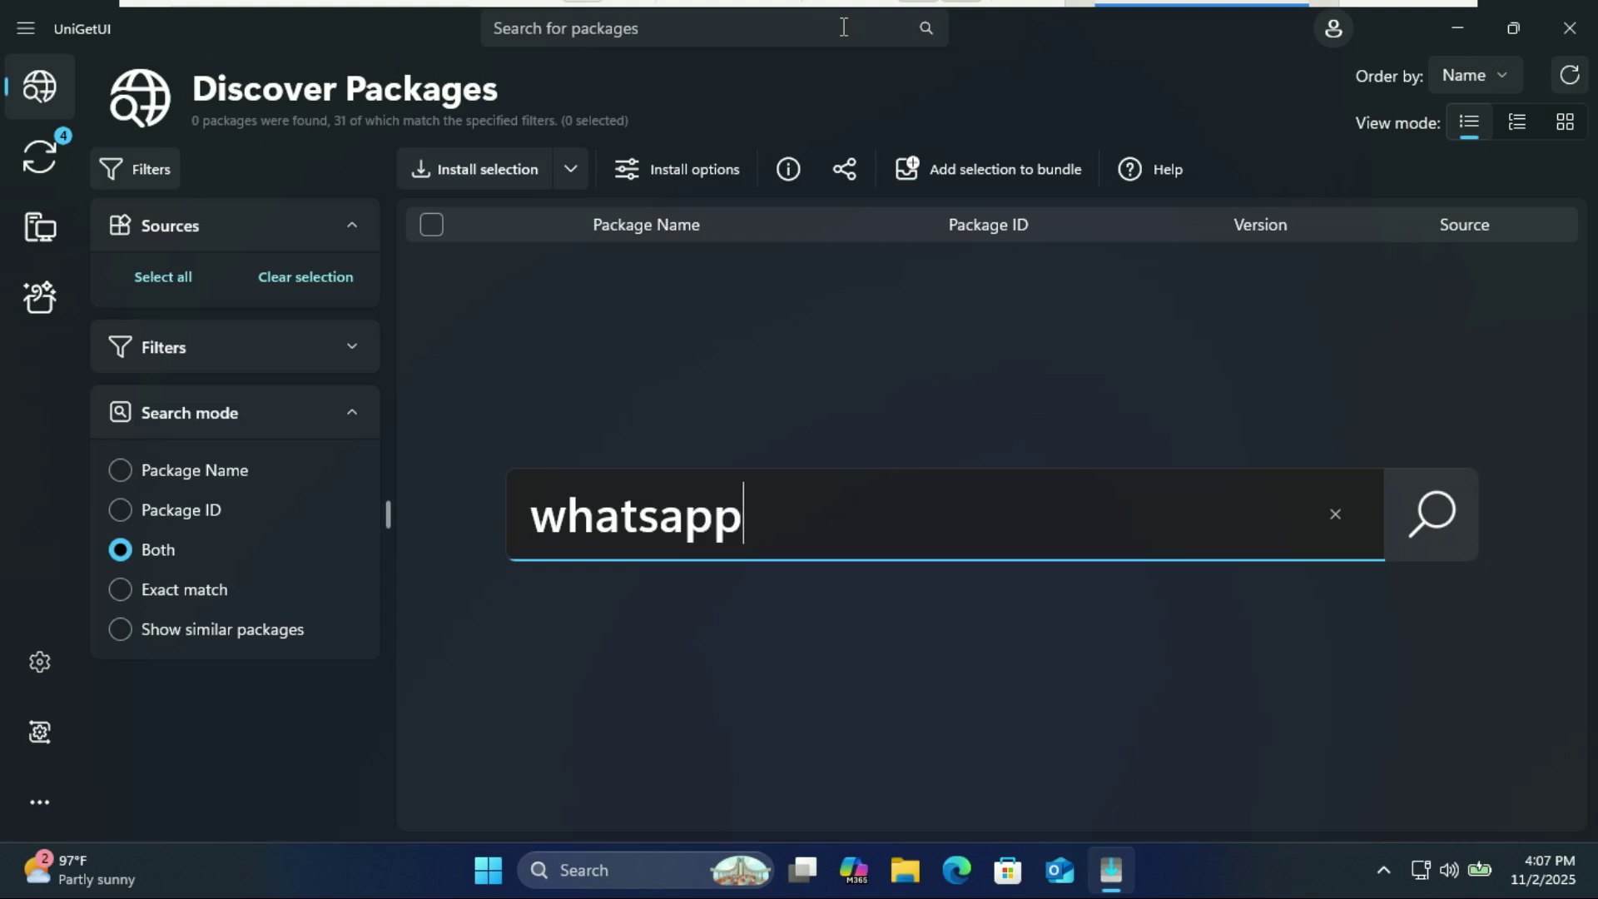
key(Return)
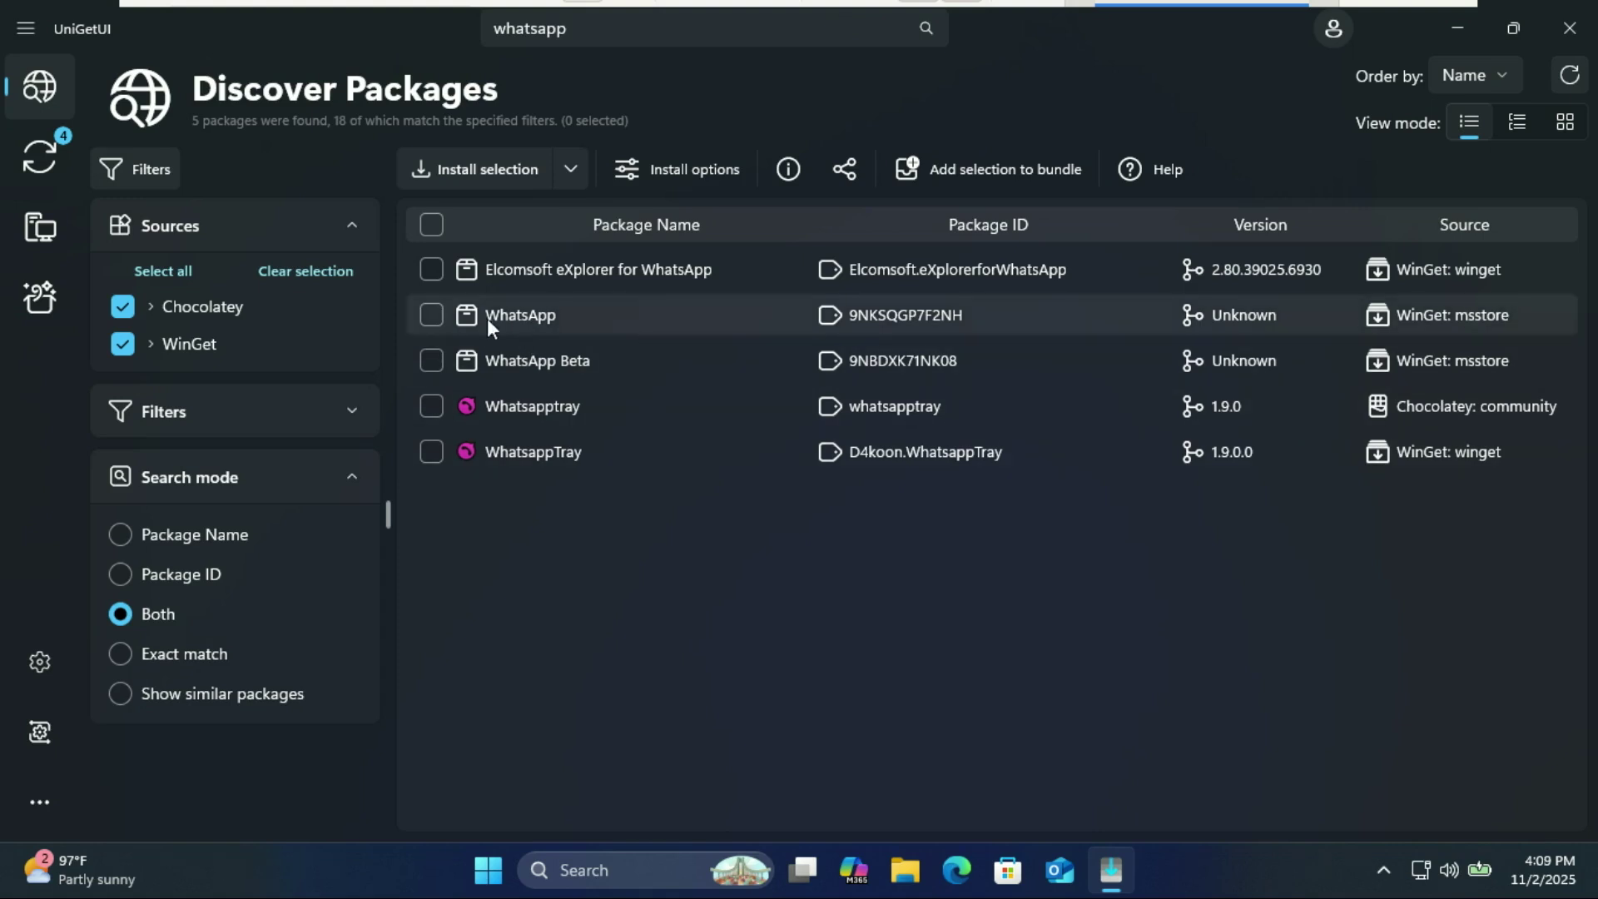
click(430, 315)
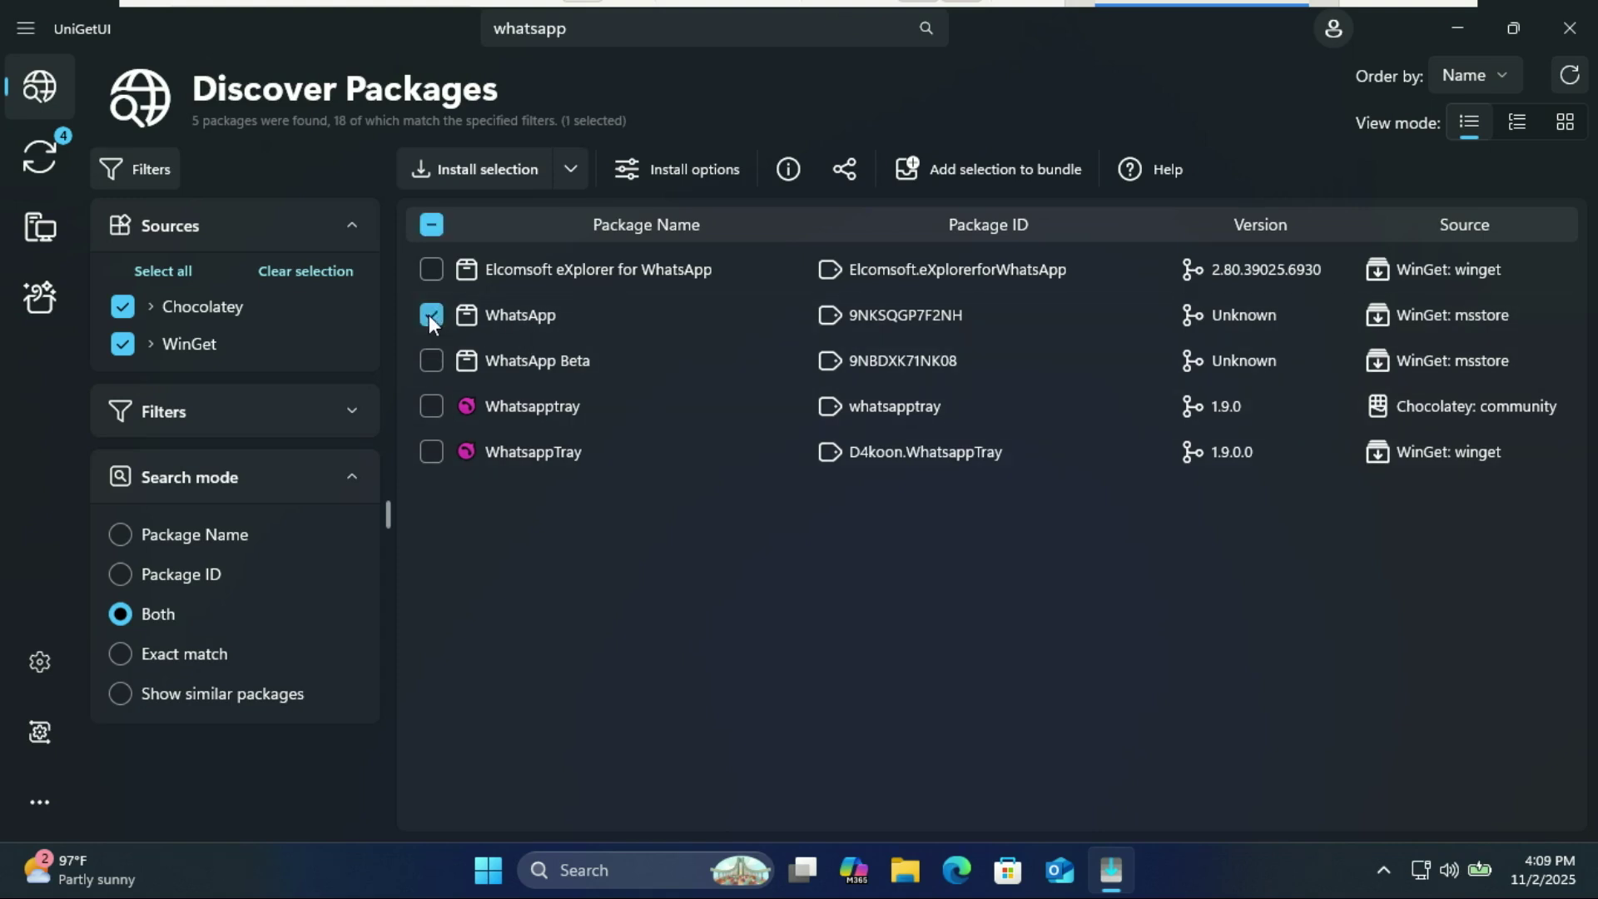
double_click(542, 314)
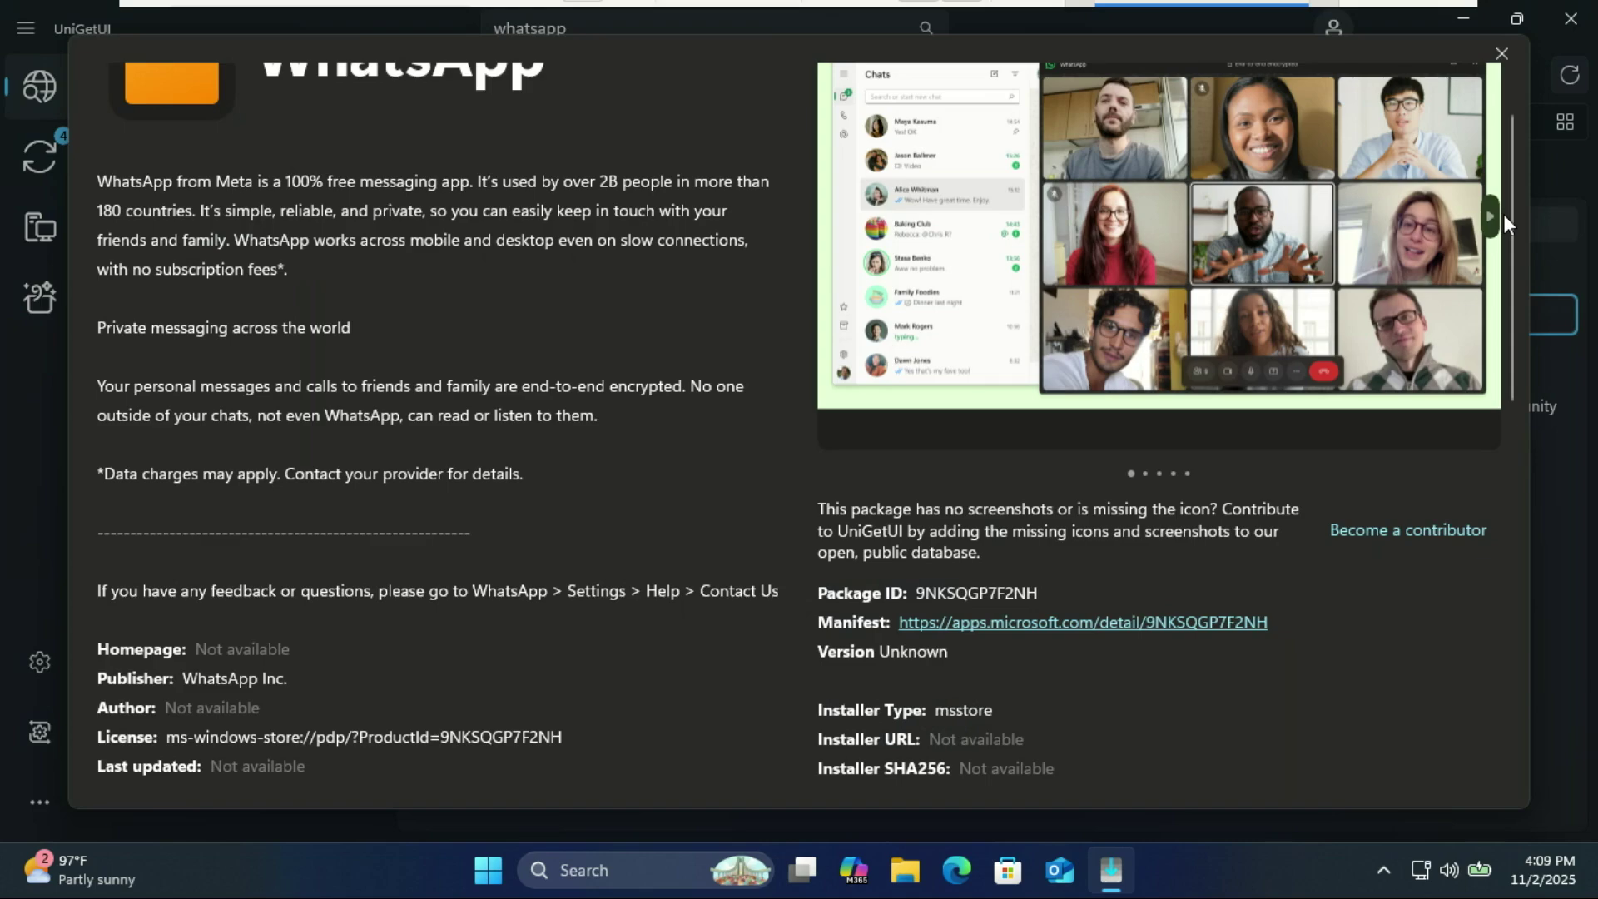
Look at WhatsApp's extra install options, then close the details window.
scroll(1481, 108, up, 2)
scroll(1490, 250, down, 10)
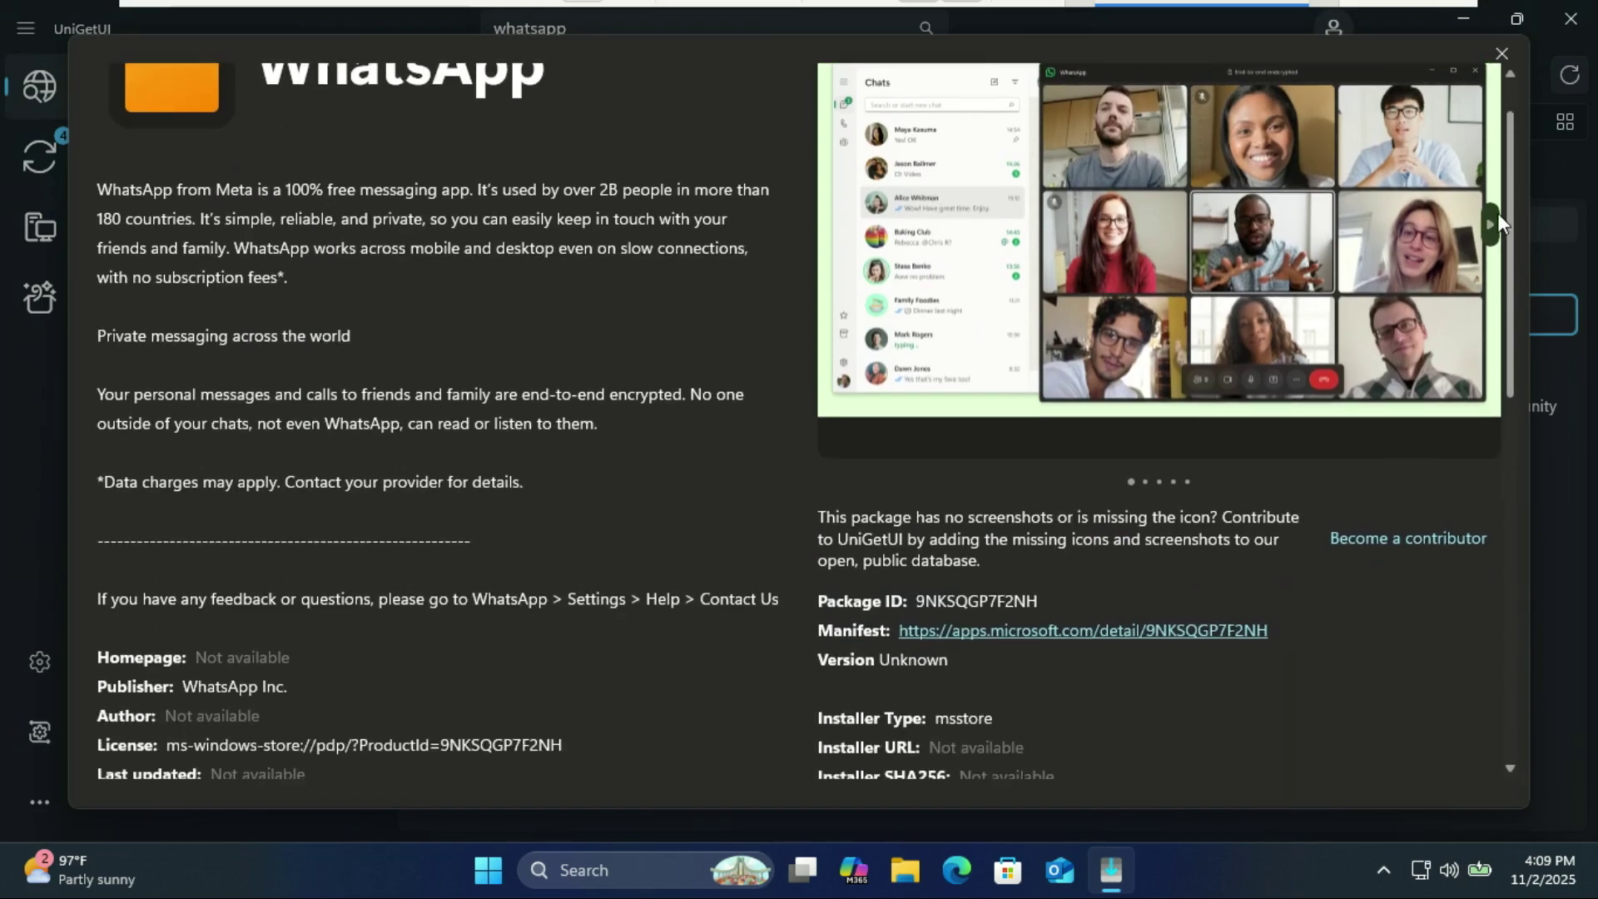
scroll(1470, 473, down, 2)
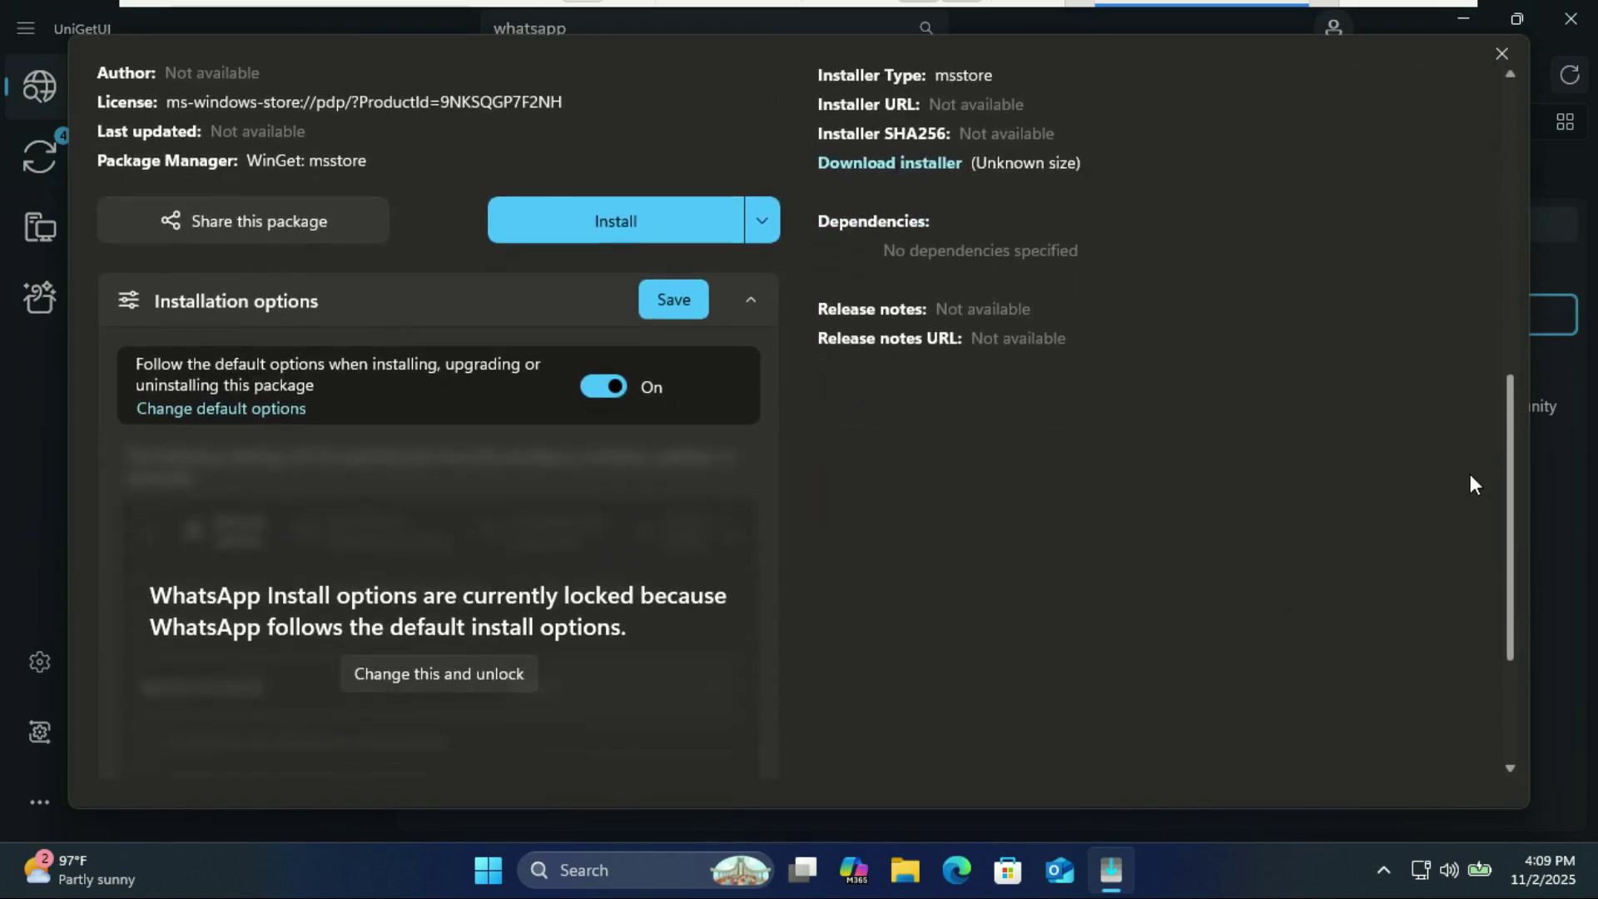
click(768, 214)
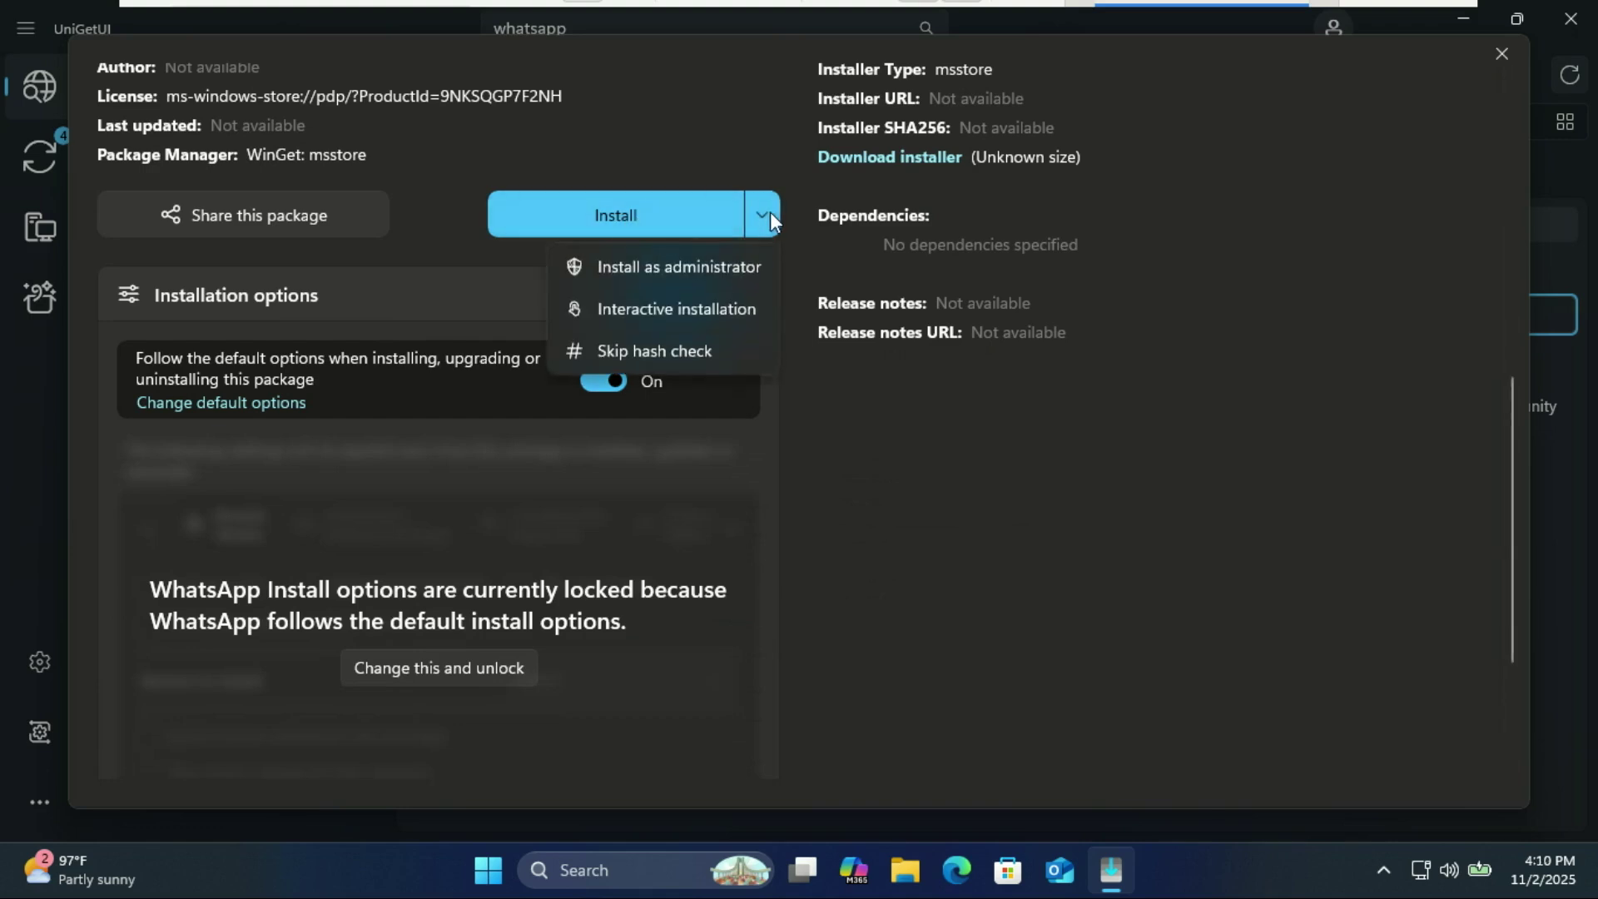
click(770, 211)
scroll(1165, 249, up, 12)
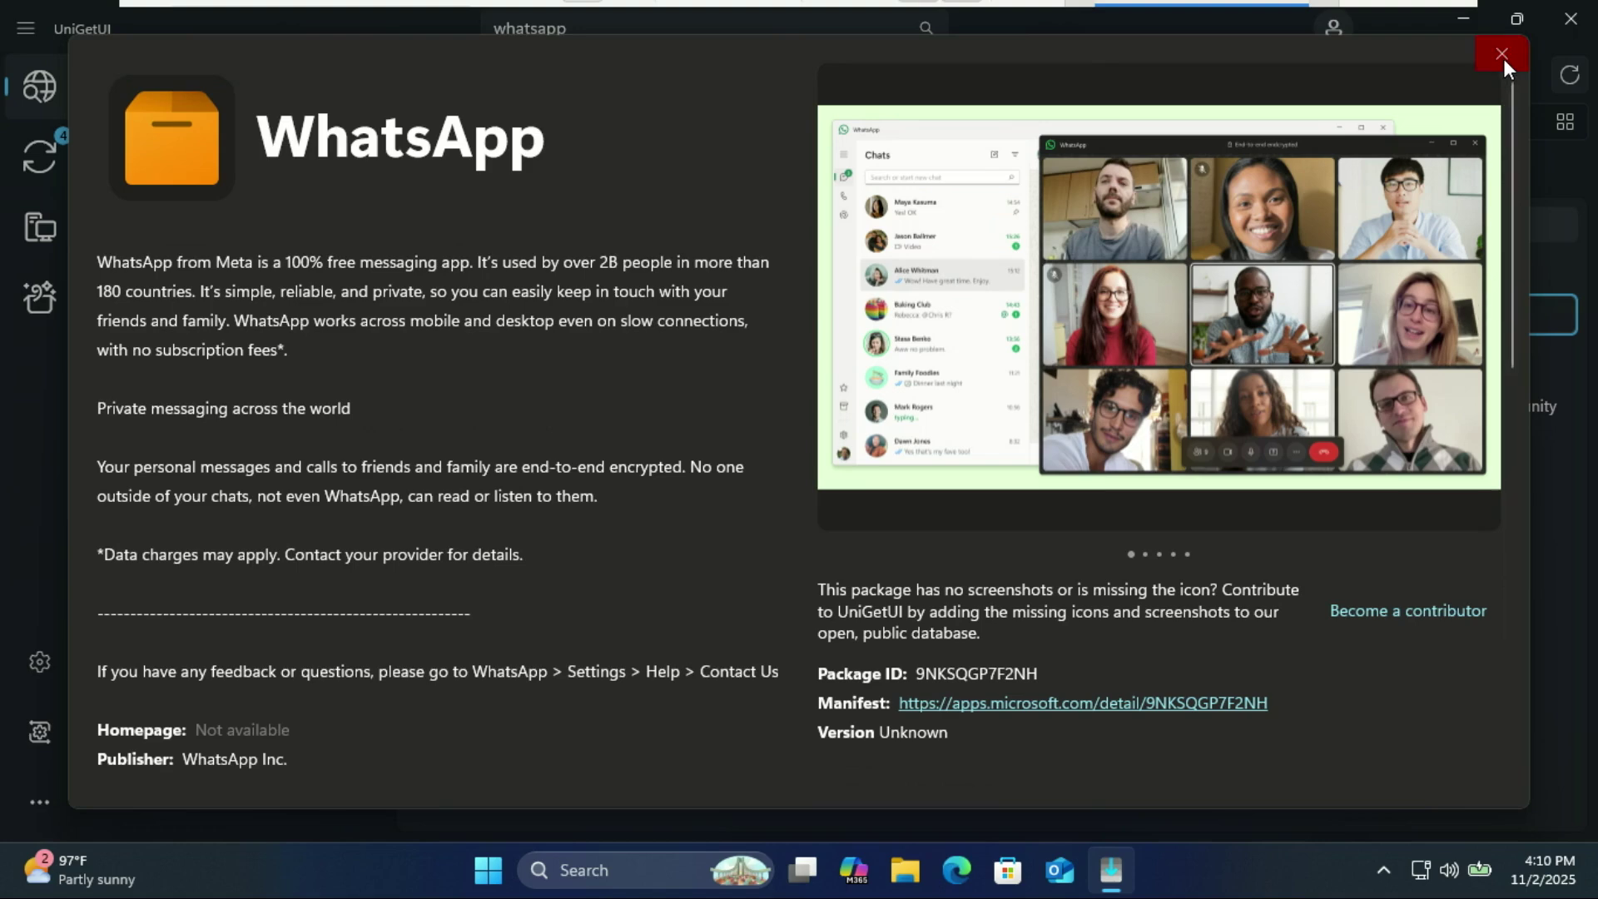
click(1503, 59)
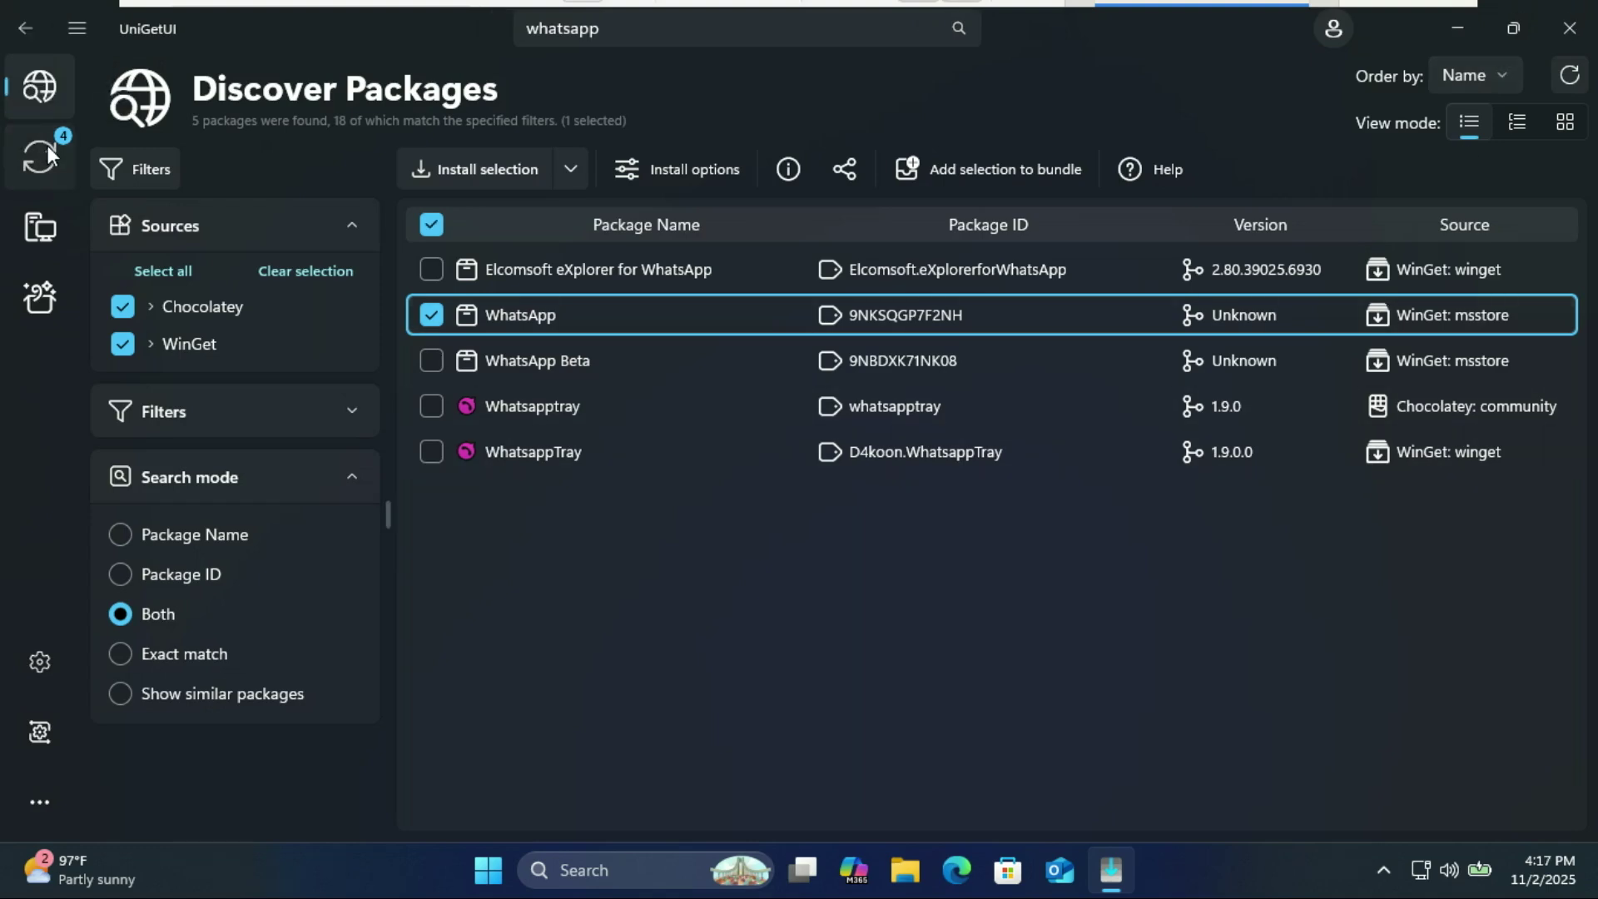
Update all four outdated packages as administrator, approving UAC, then view Installed Packages.
click(47, 143)
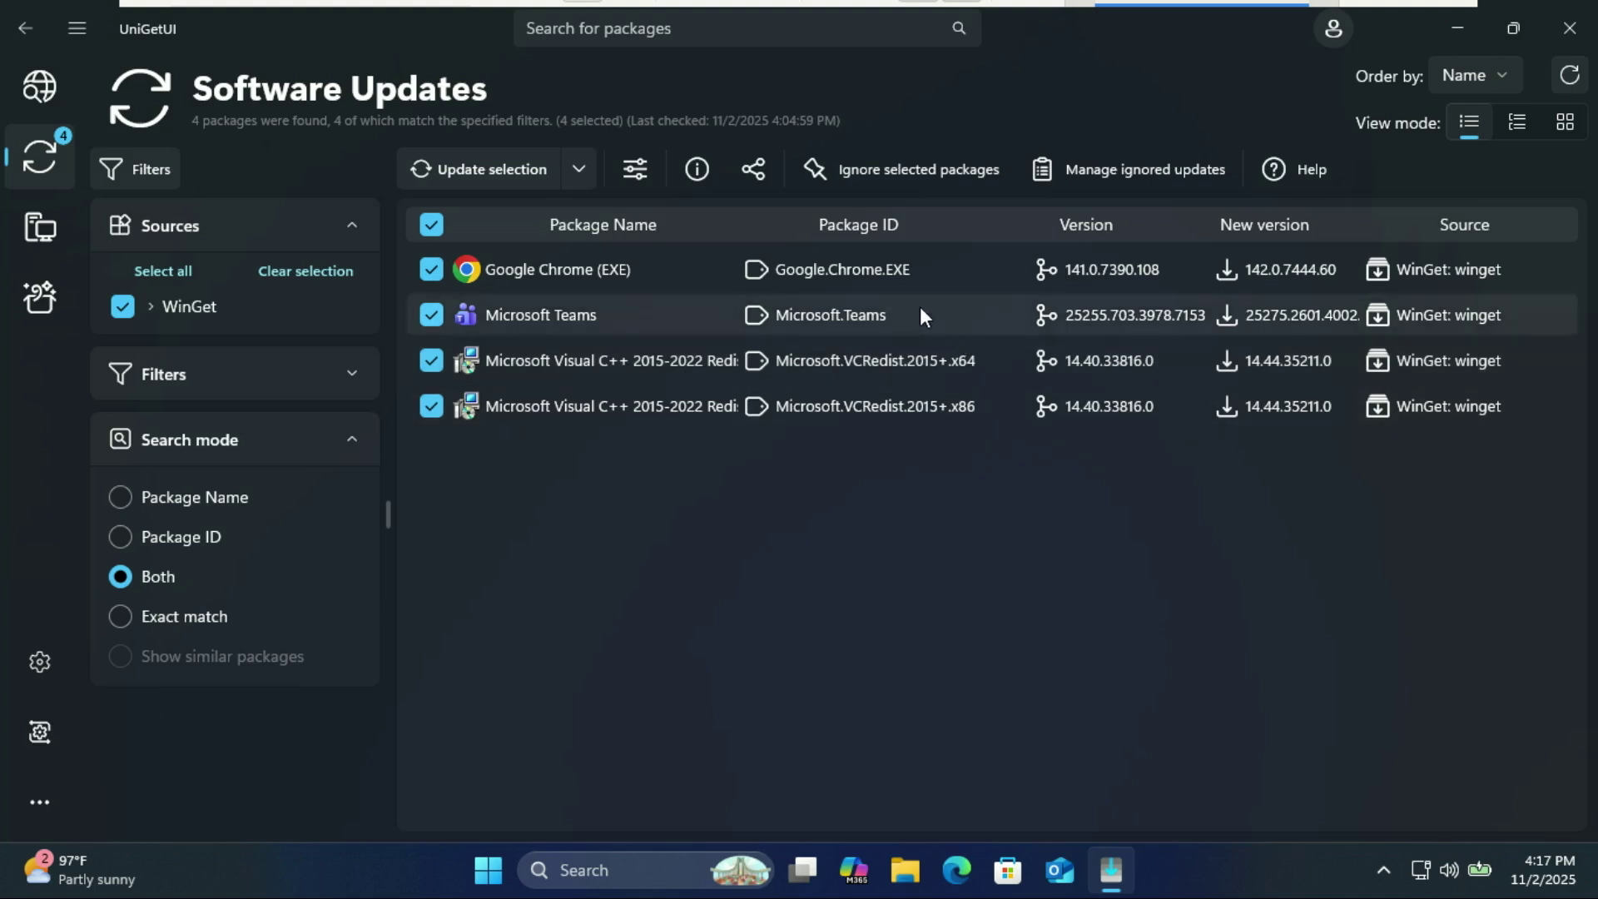
click(577, 170)
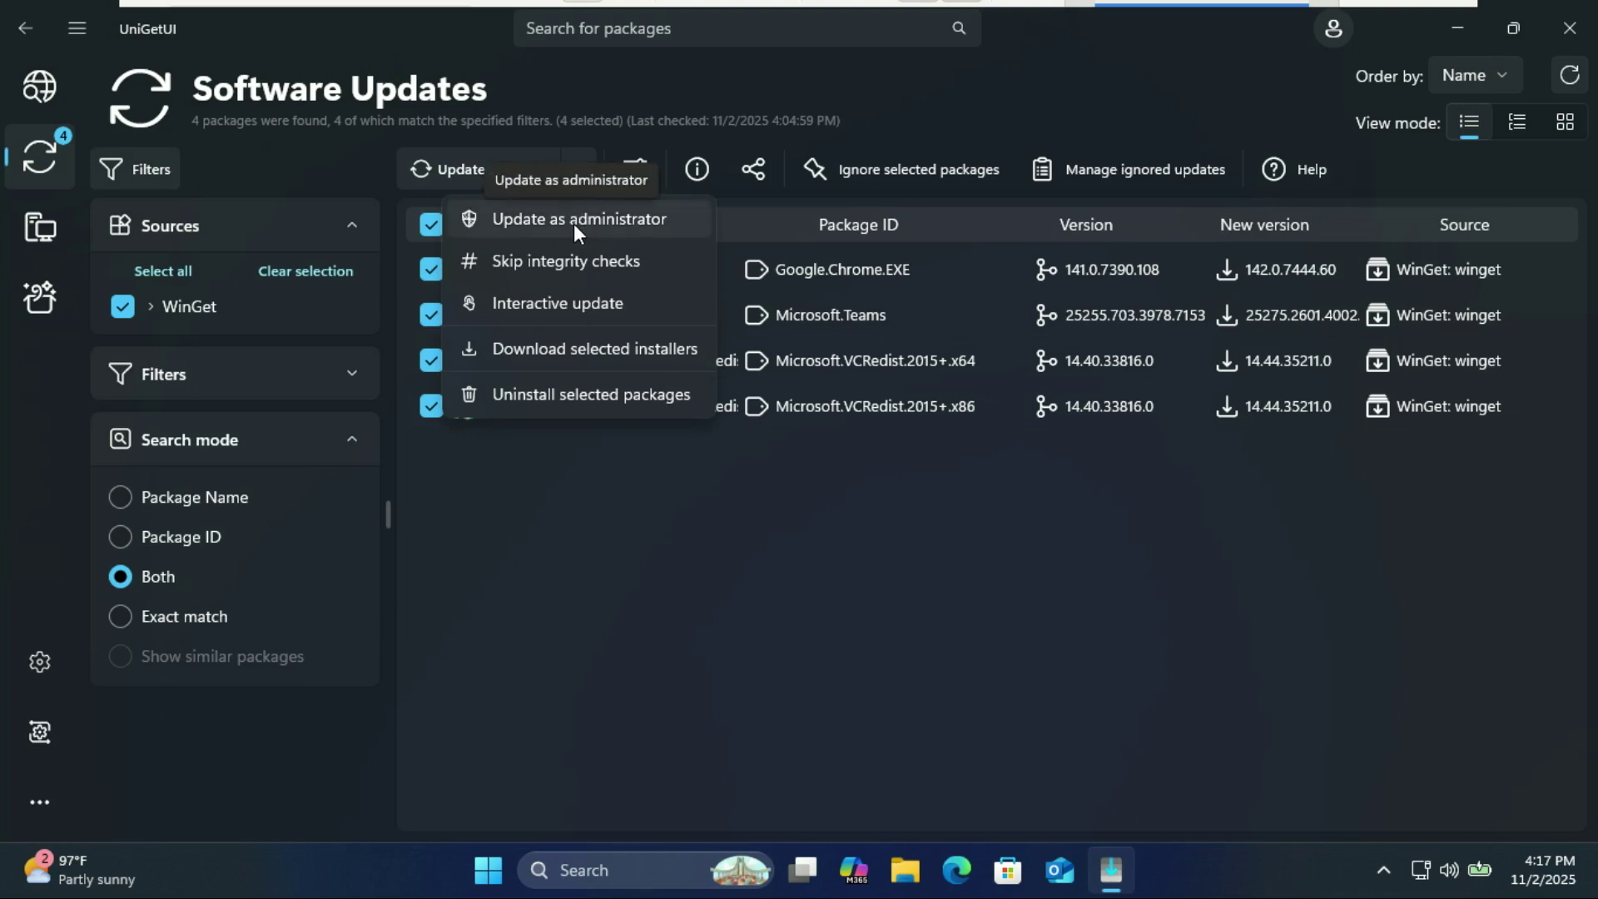
click(572, 223)
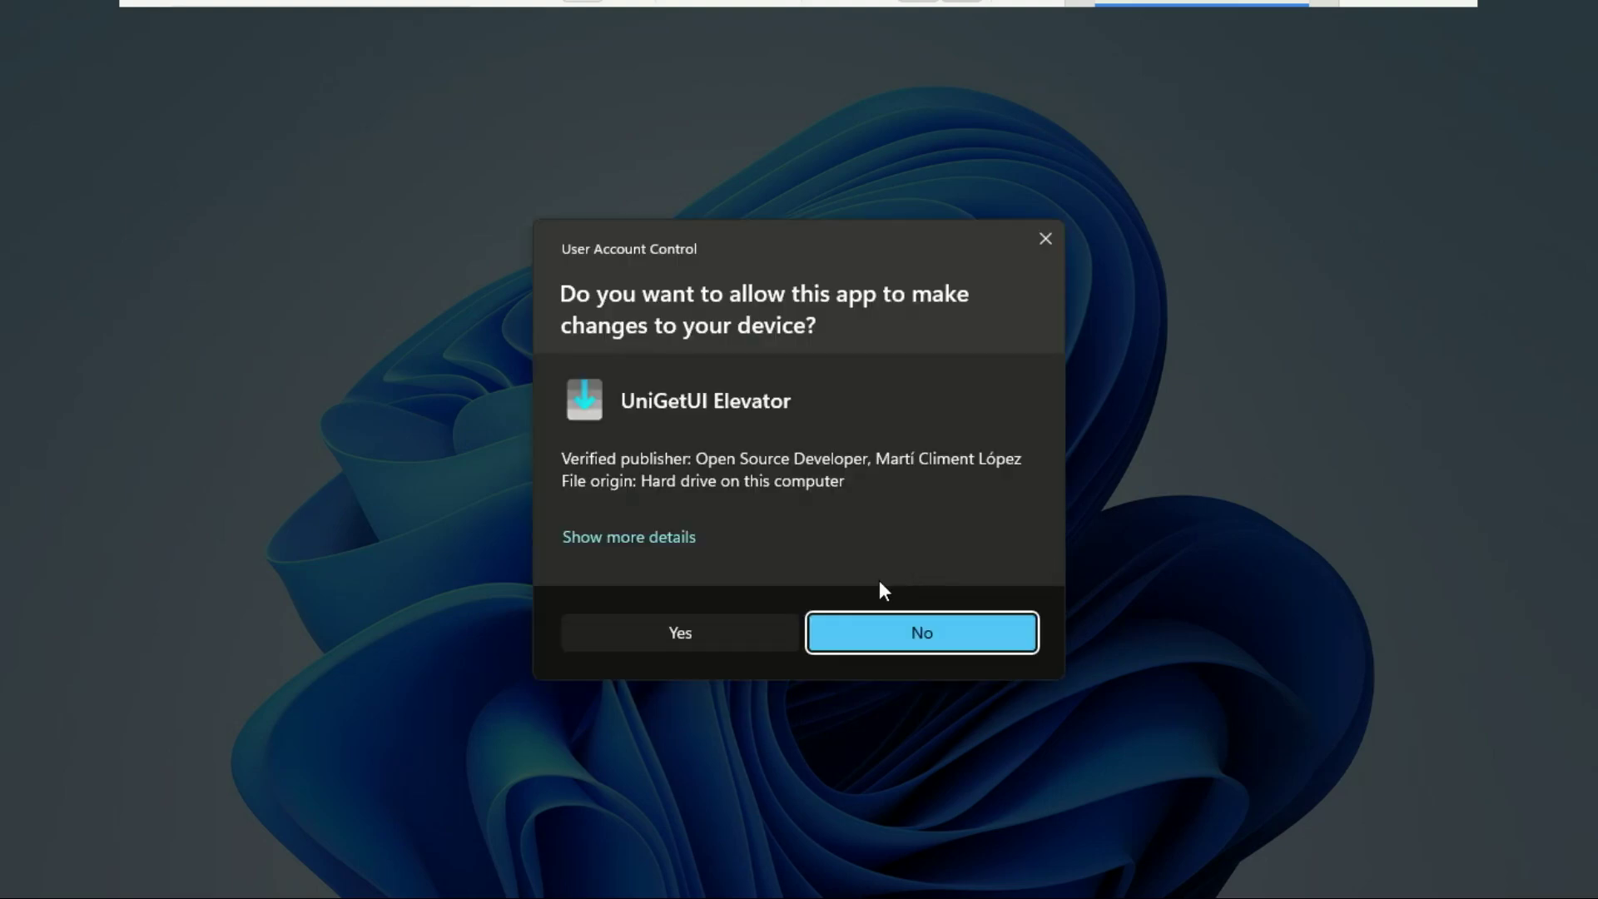
click(708, 634)
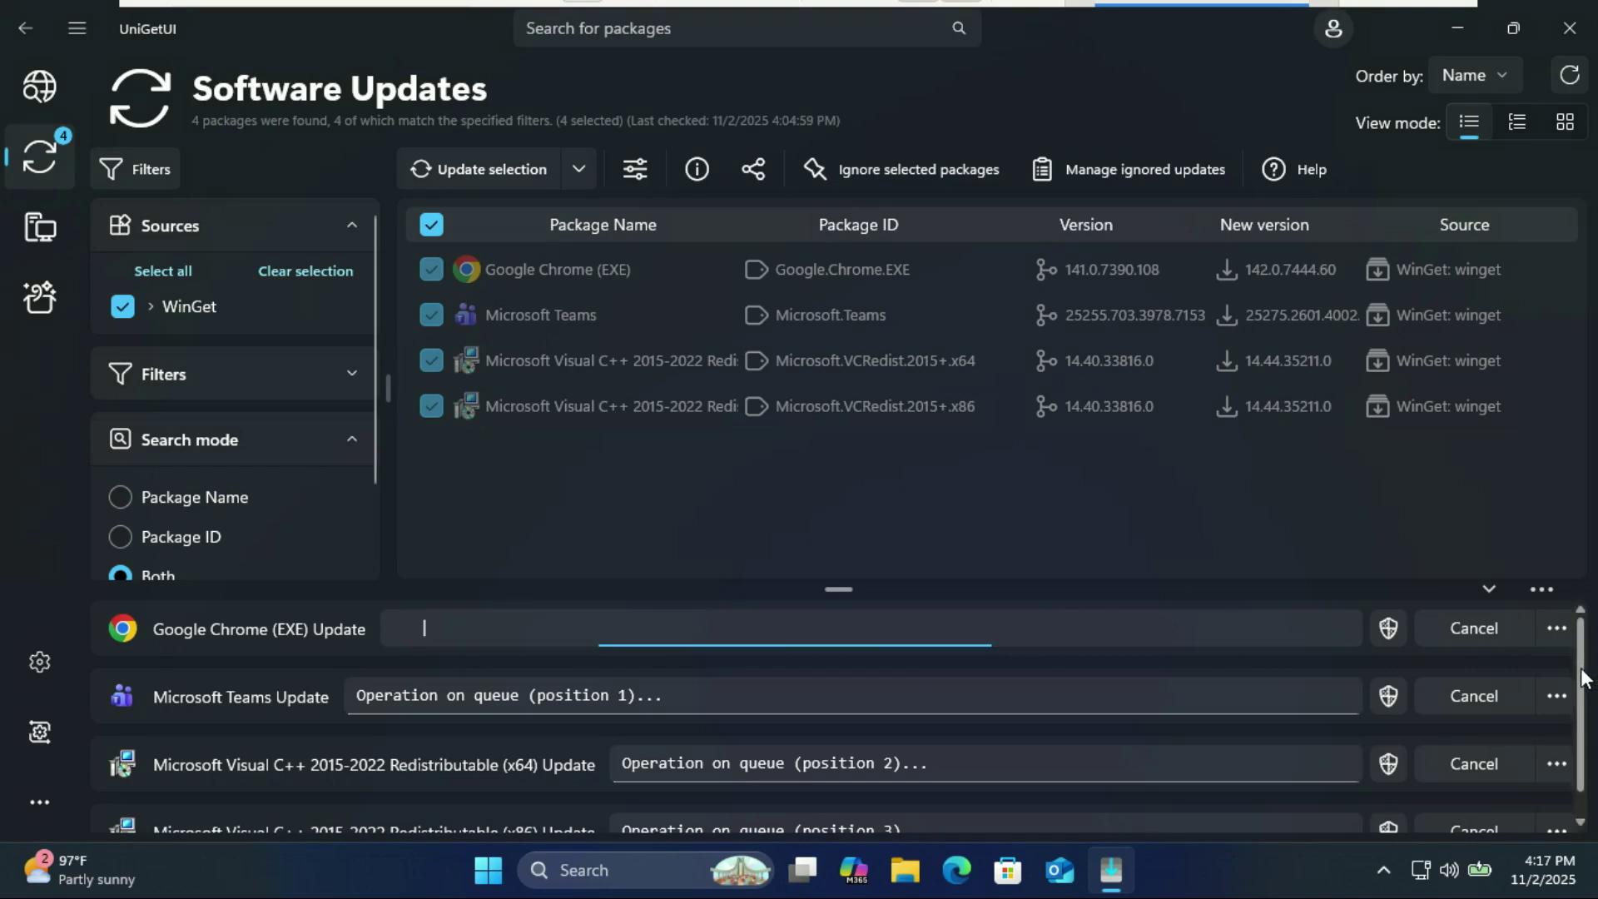
scroll(1585, 699, down, 1)
scroll(1586, 724, up, 1)
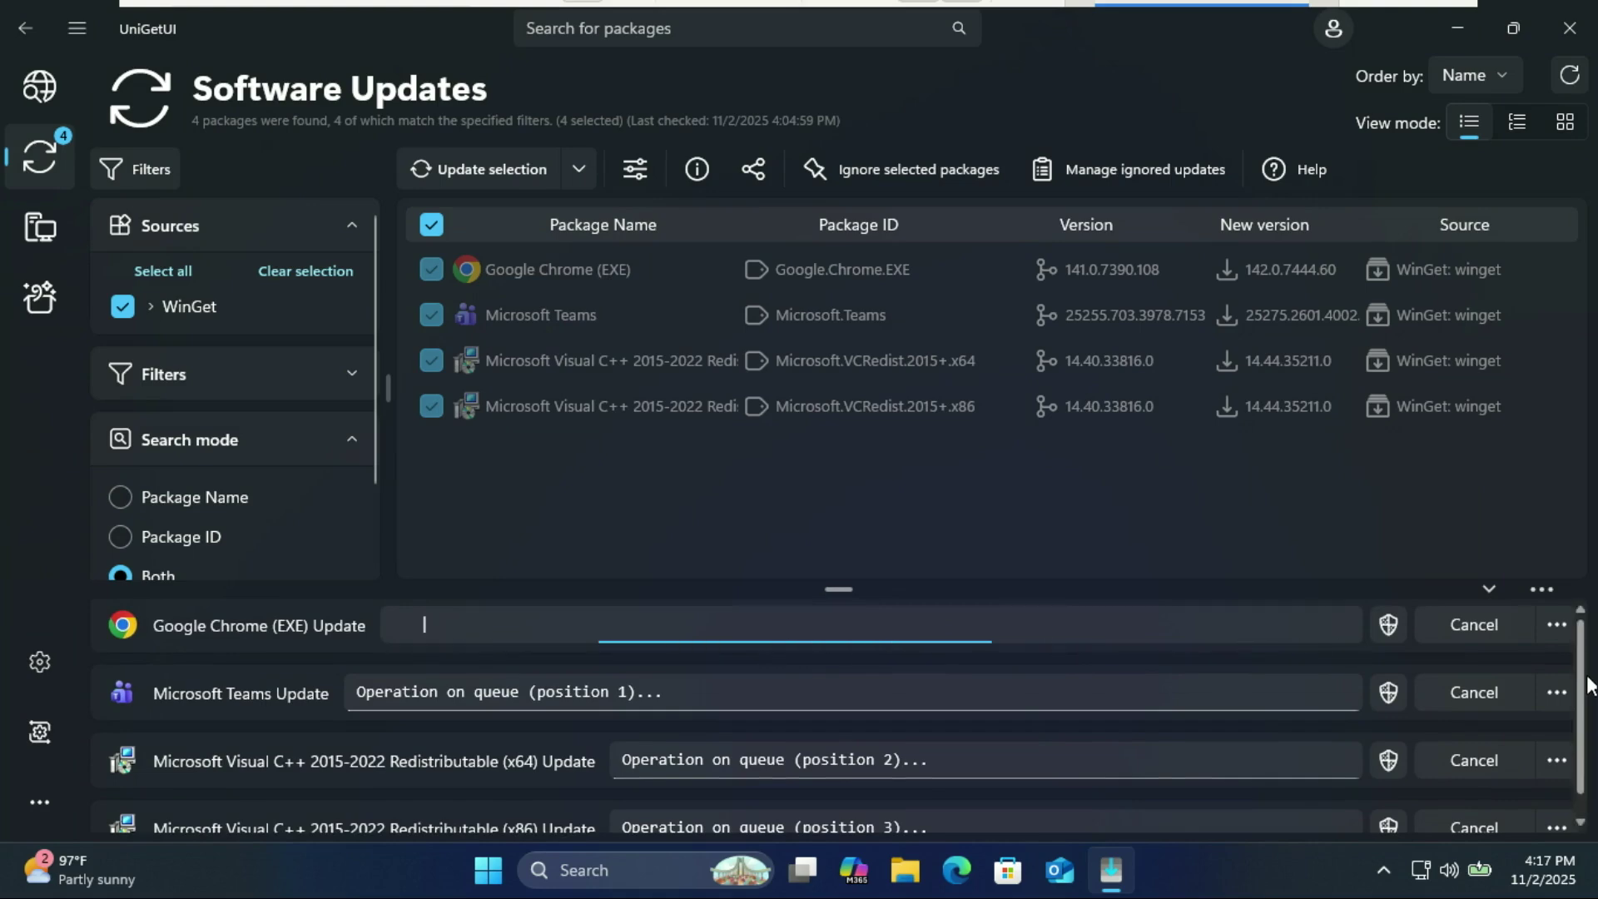
click(42, 226)
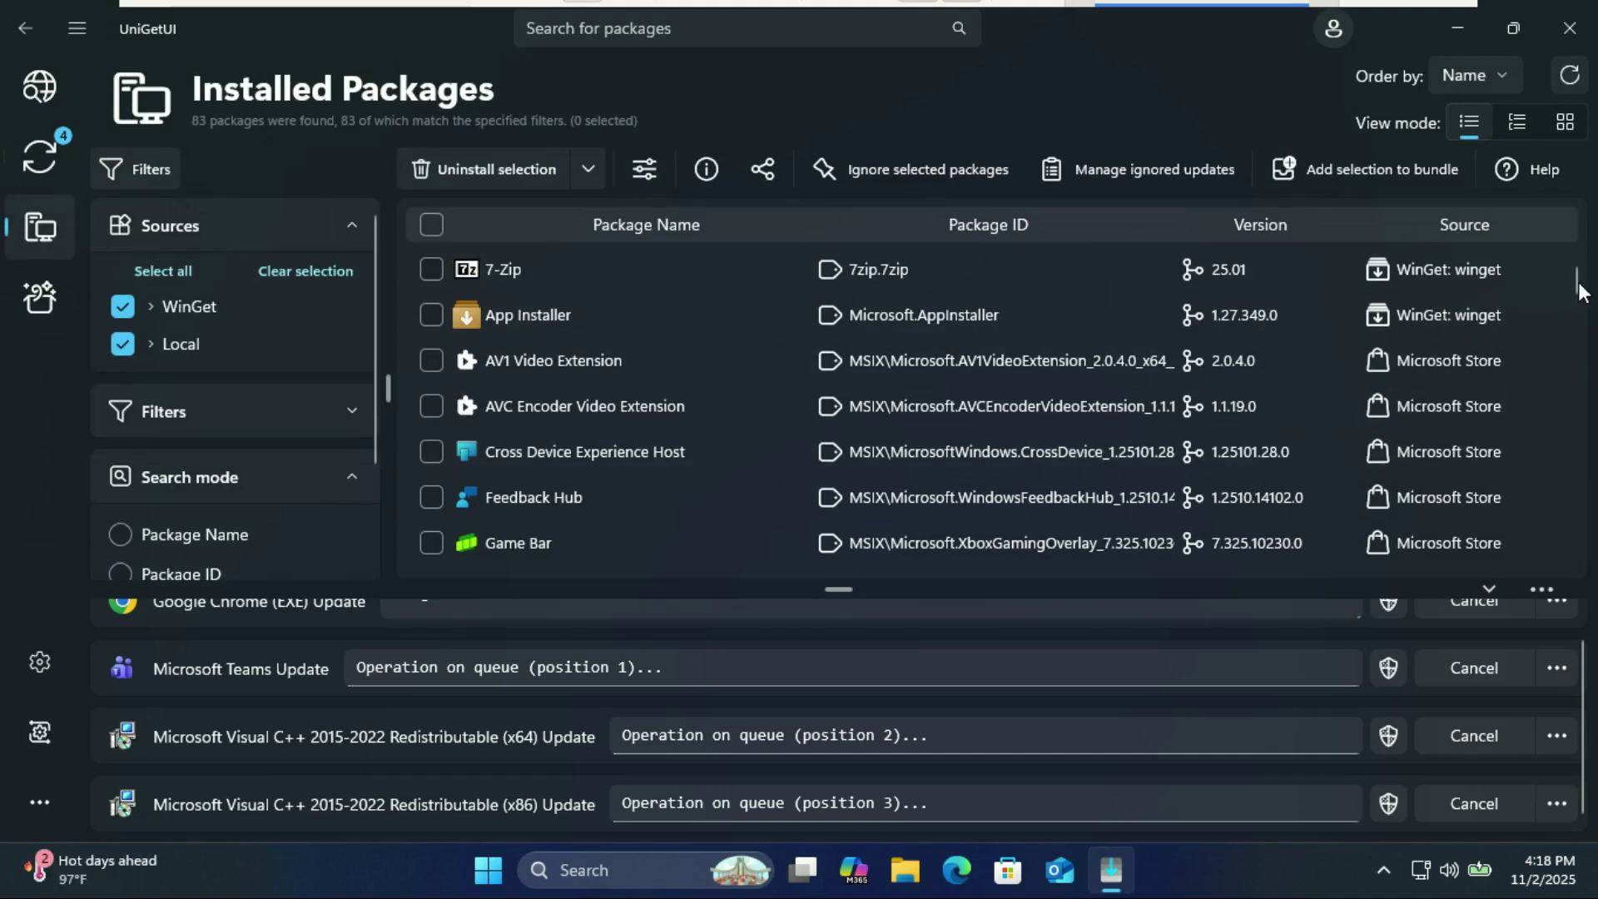
drag(1579, 290, 1544, 216)
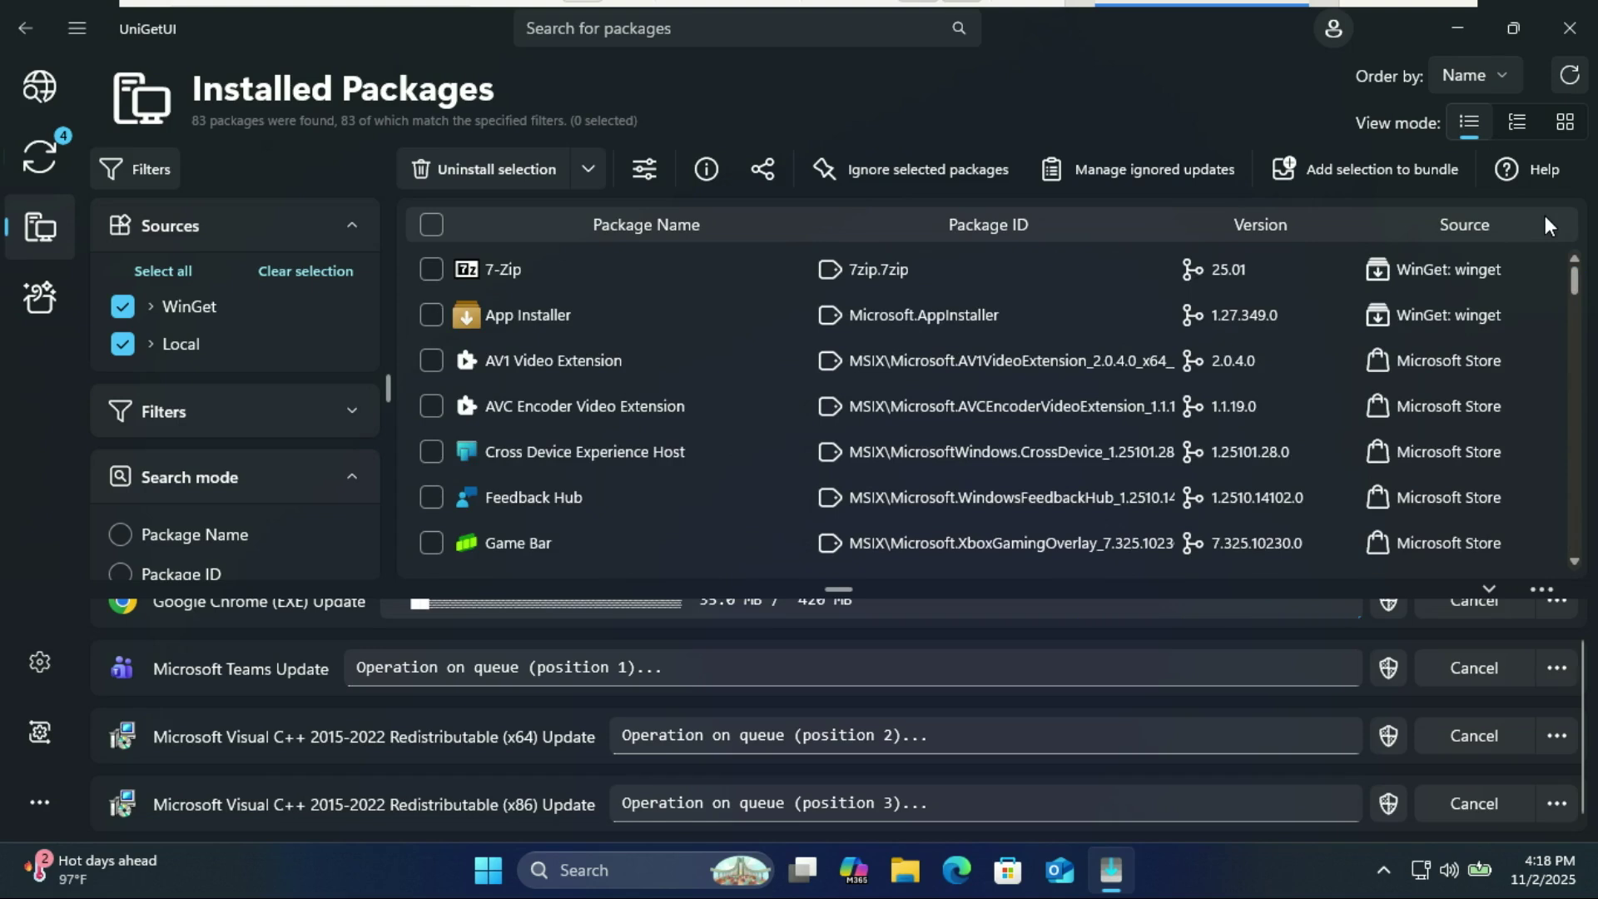
click(432, 269)
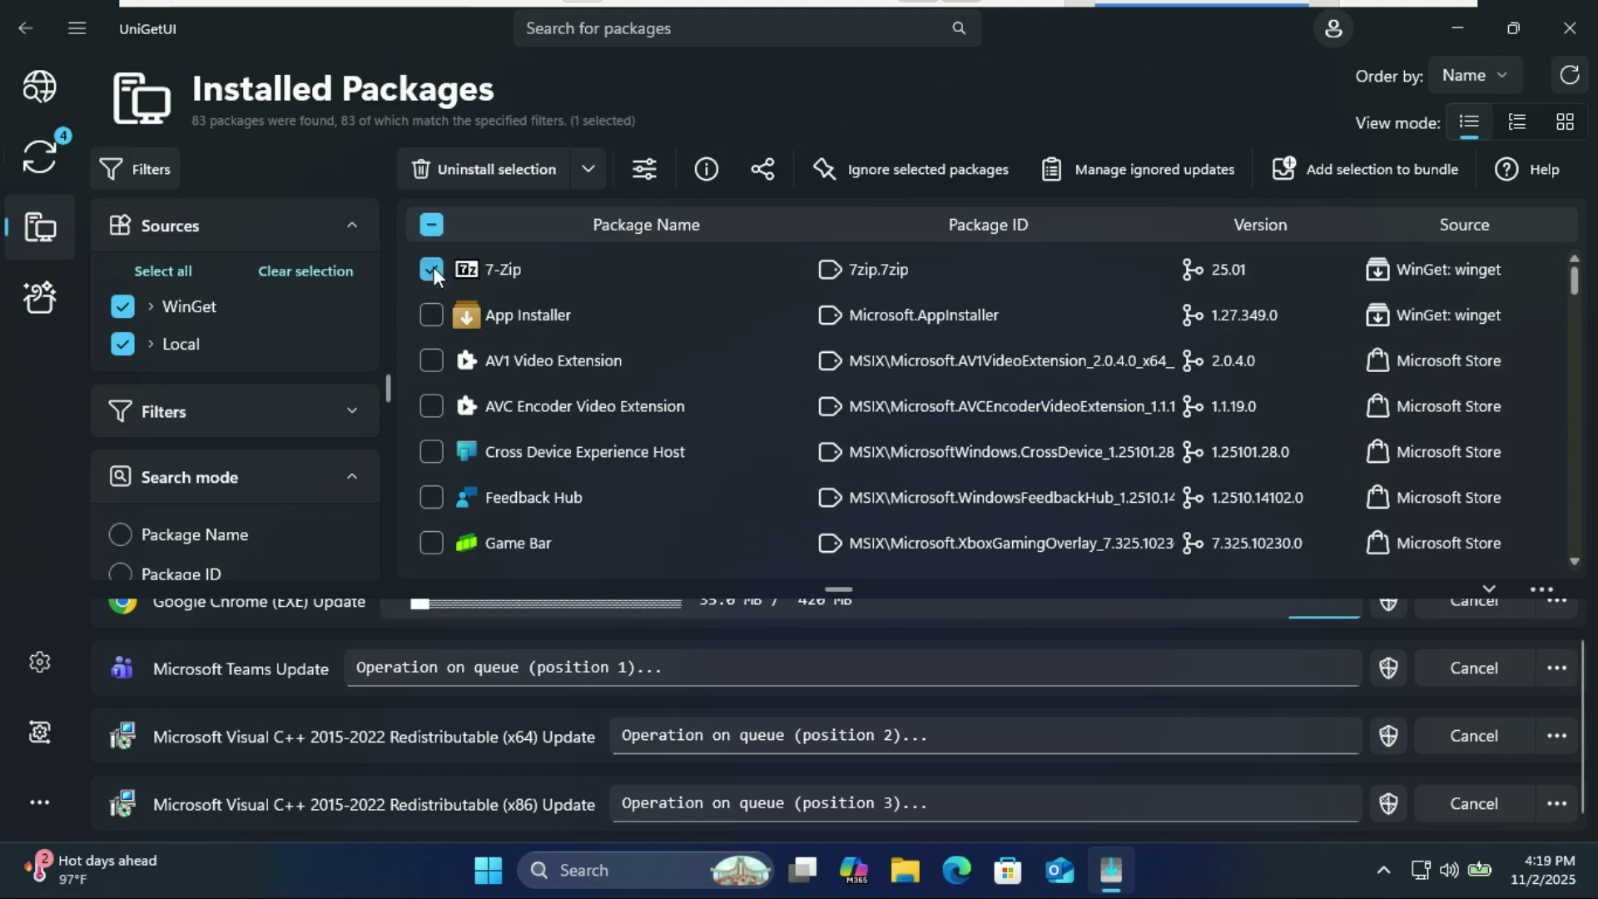
click(586, 170)
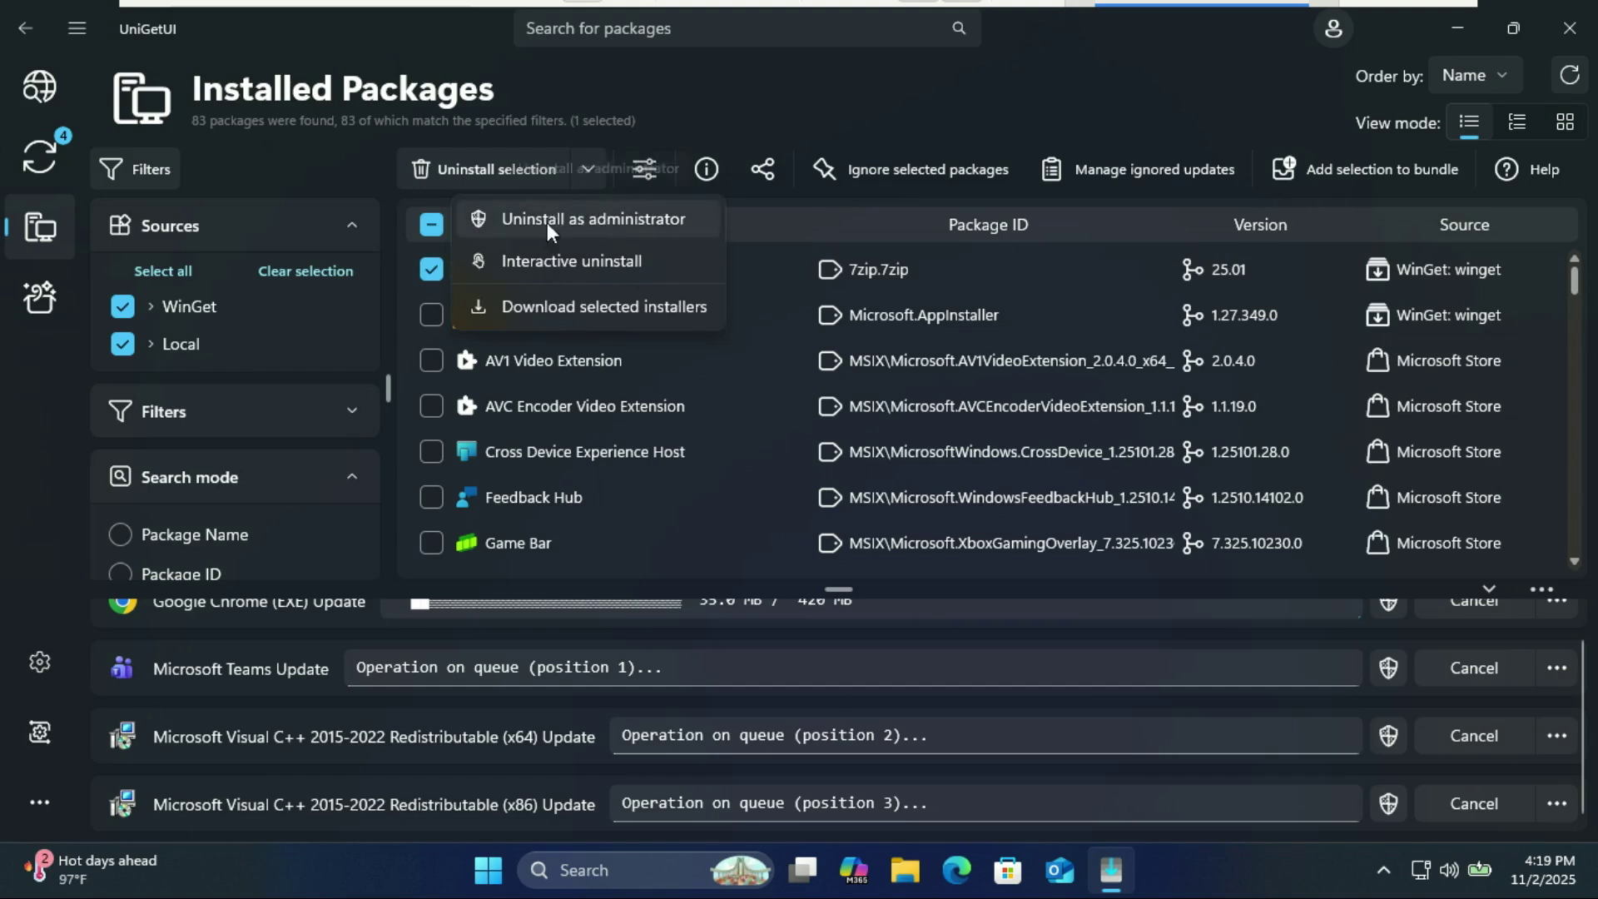
click(592, 158)
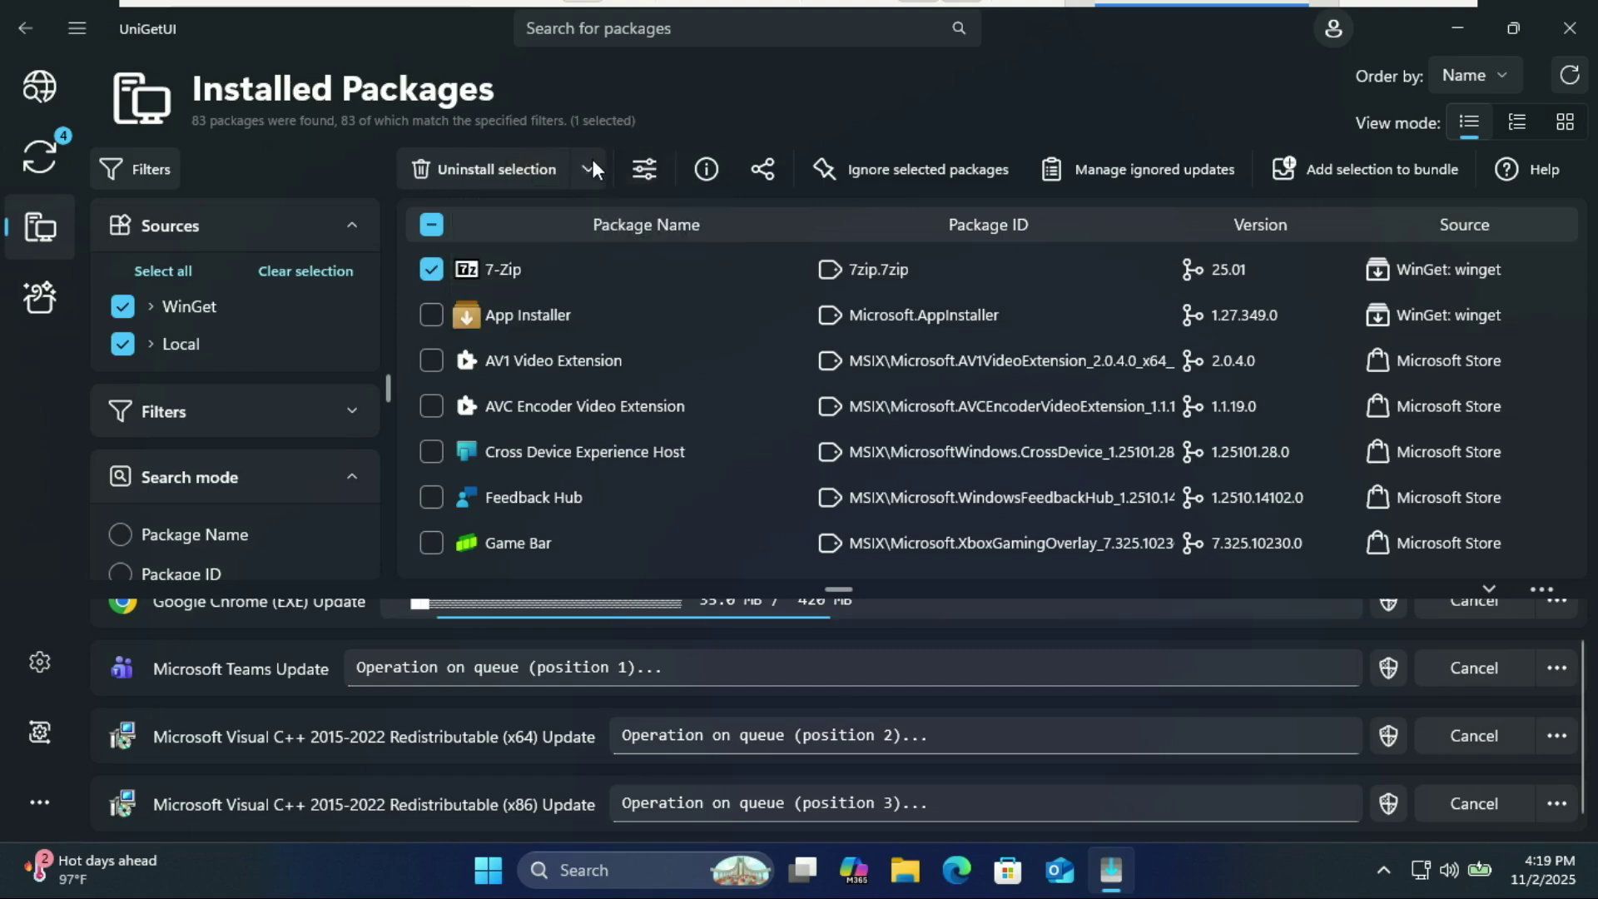
Go to Package Bundles and look at the Install selection options without choosing one.
click(40, 306)
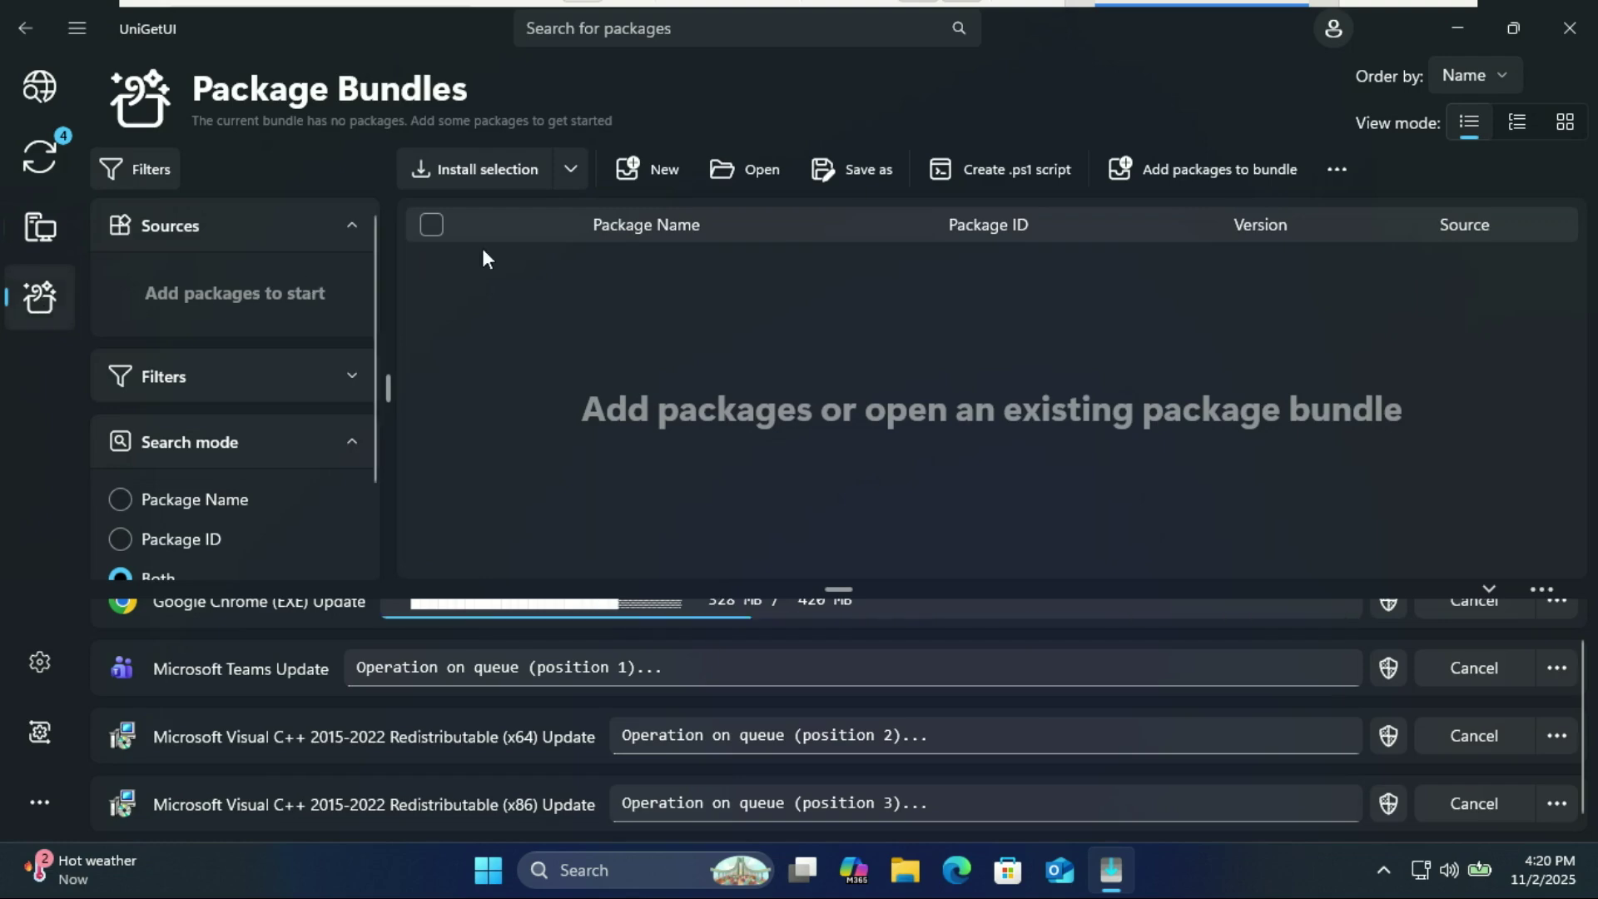
click(562, 172)
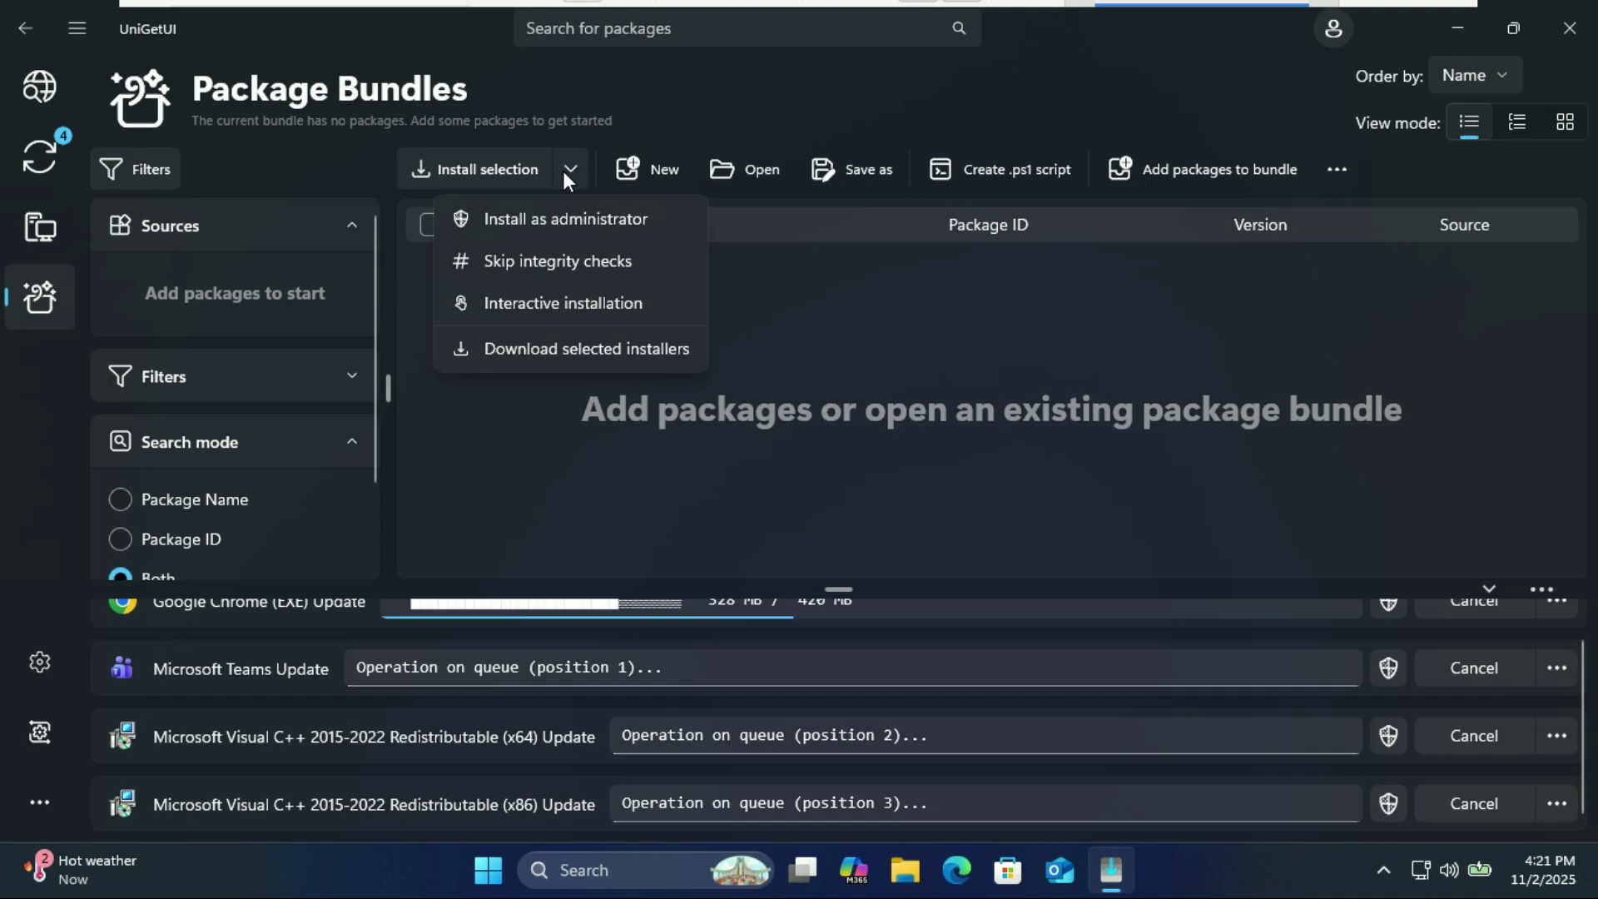
click(563, 172)
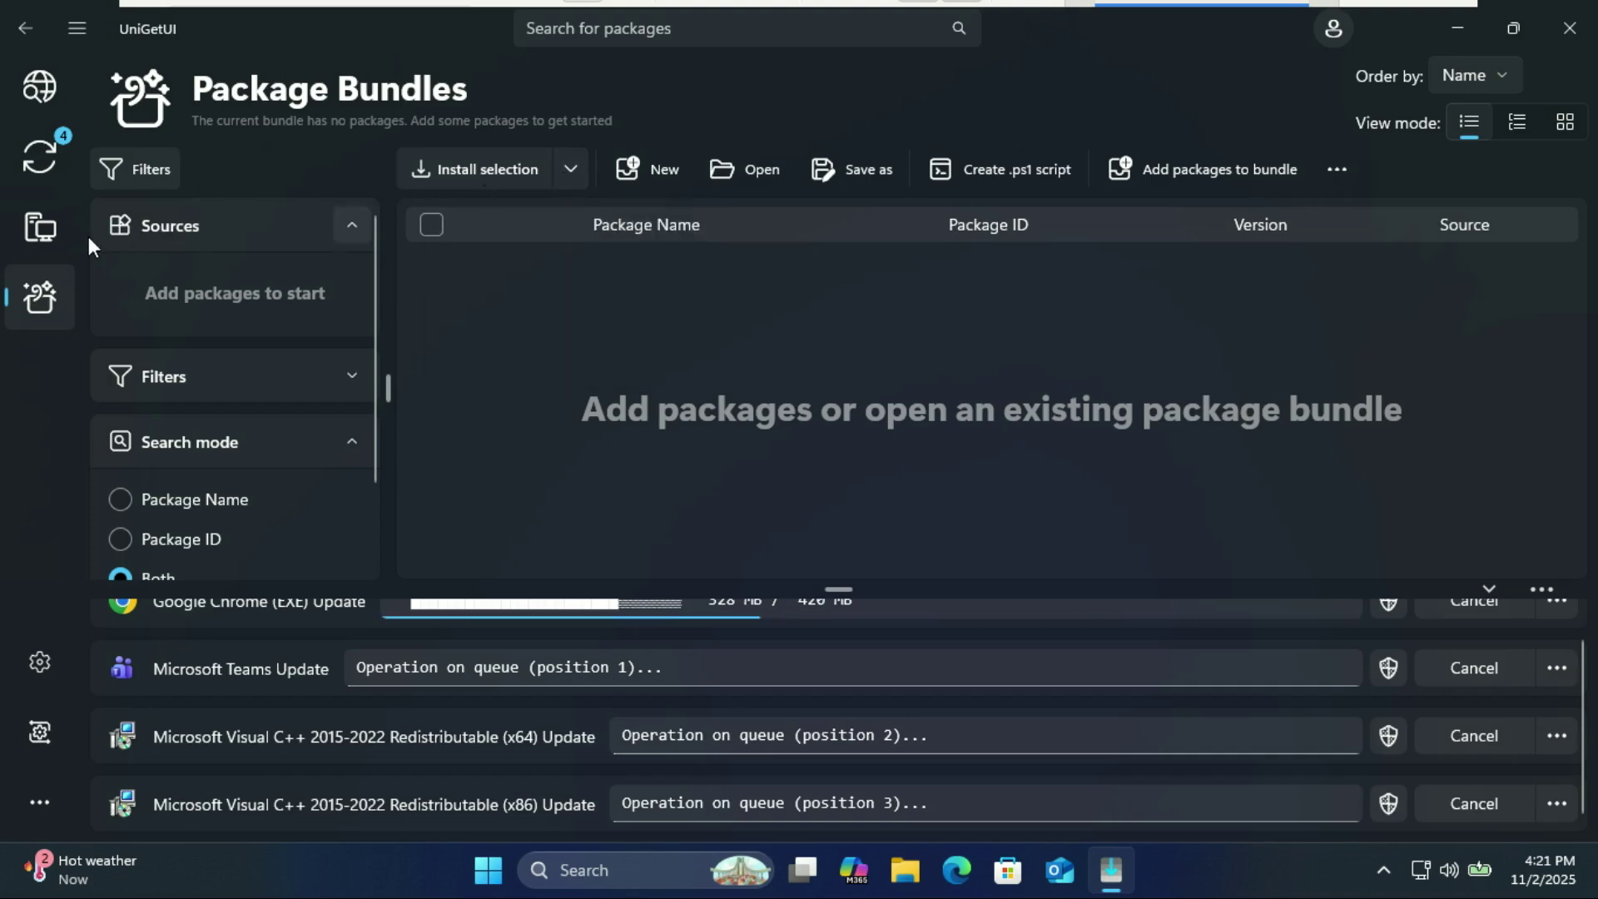
Back in Installed Packages, tick 7-Zip, App Installer, AV1 Video Extension and Game Bar.
click(40, 247)
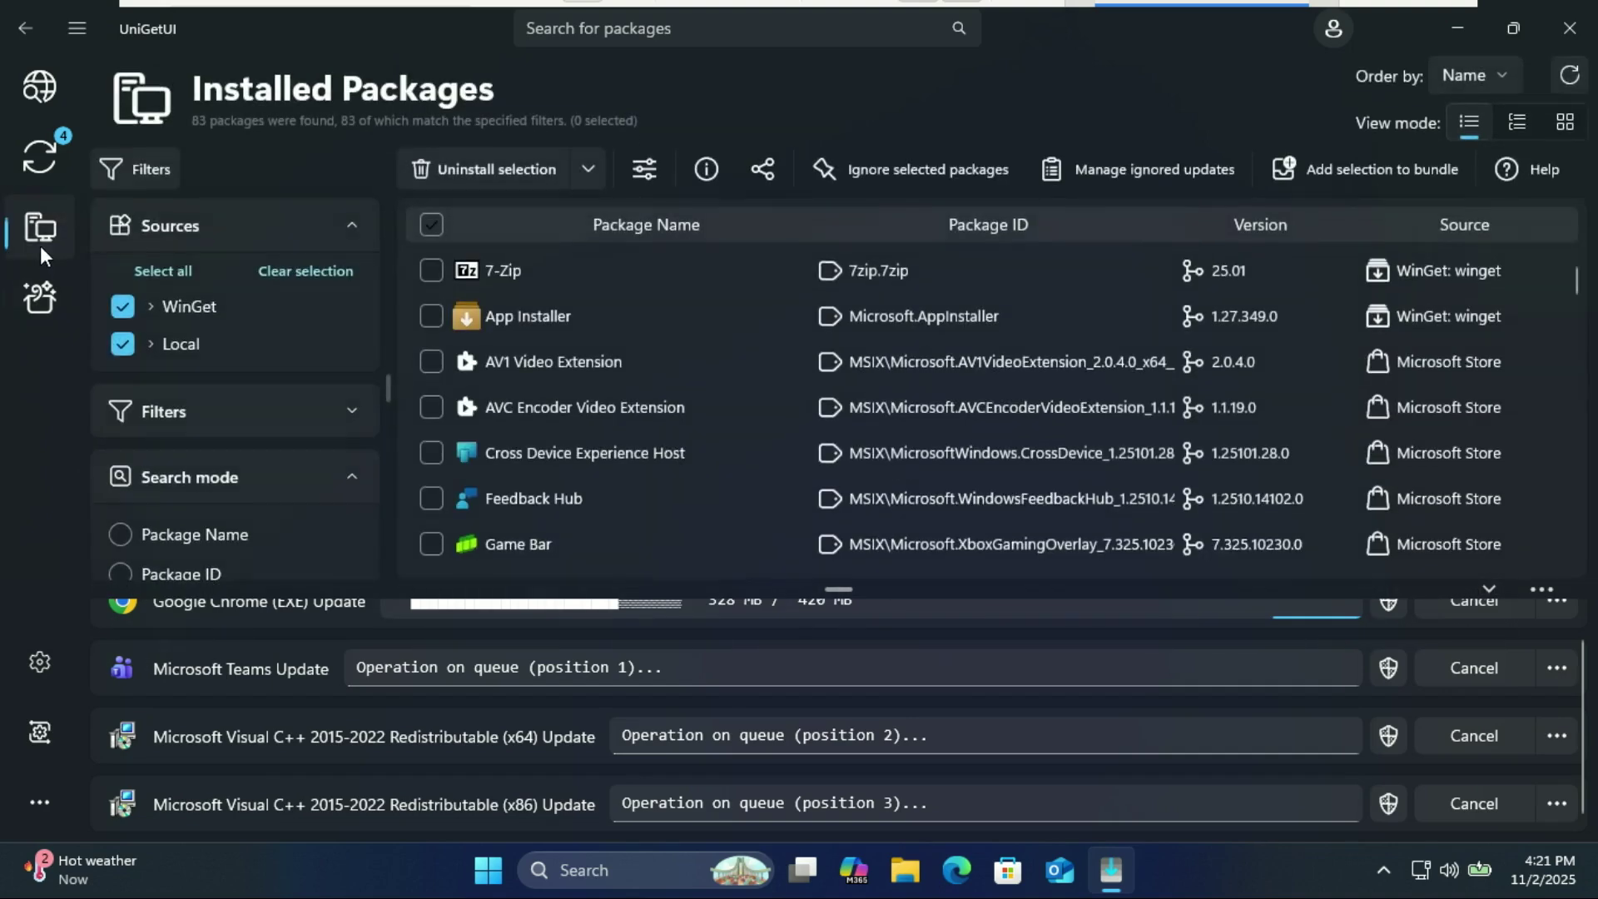
click(436, 271)
click(431, 316)
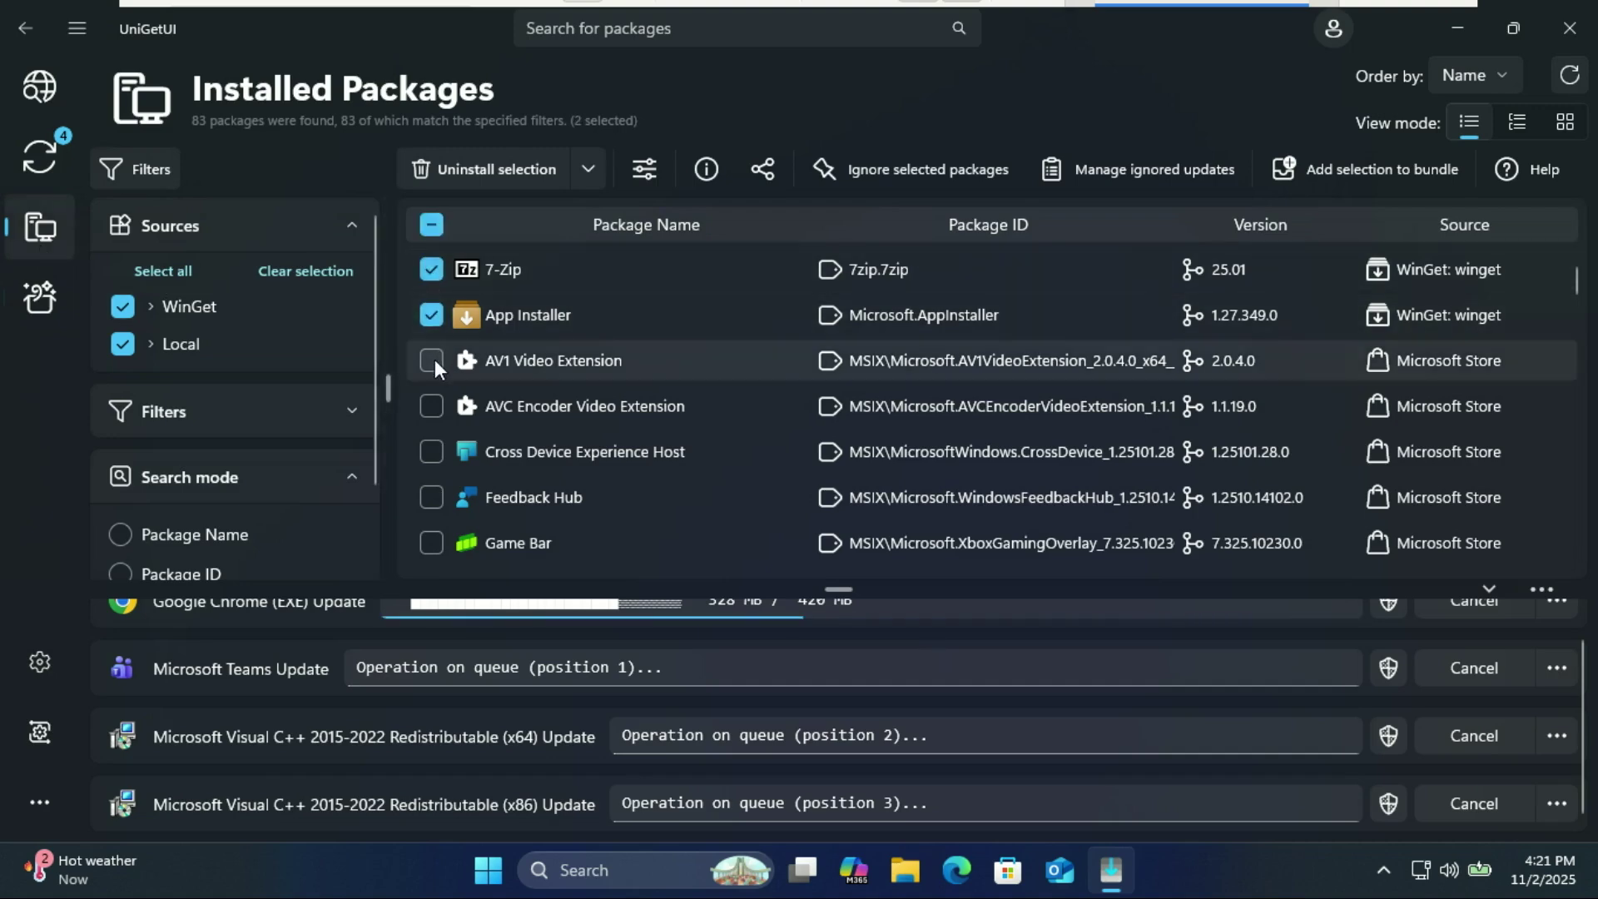
click(433, 359)
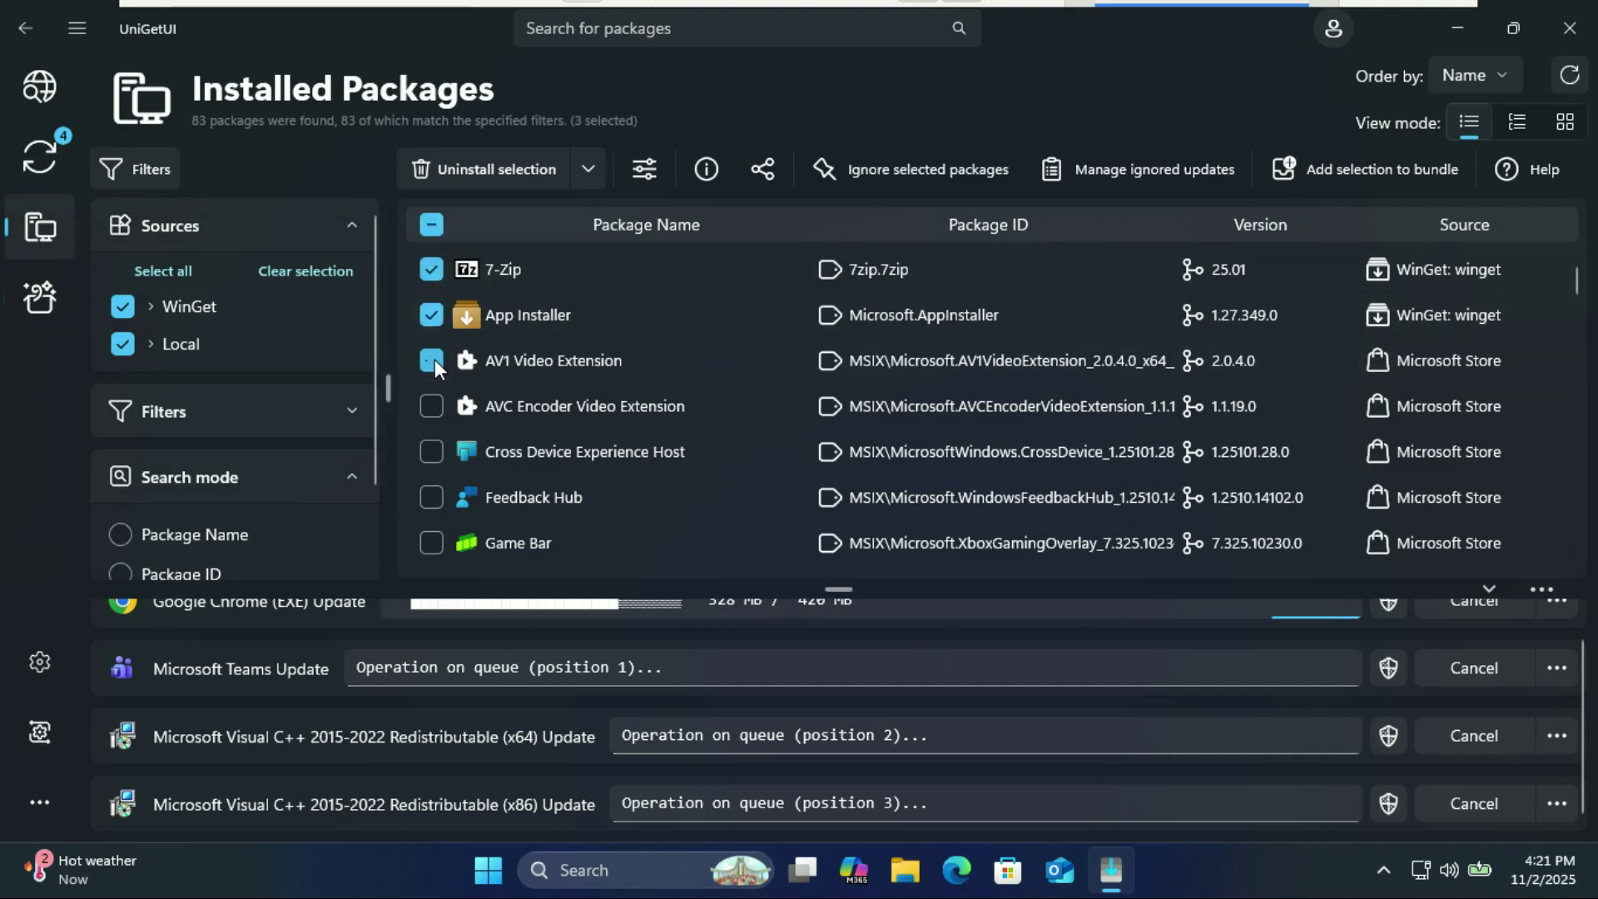
click(423, 534)
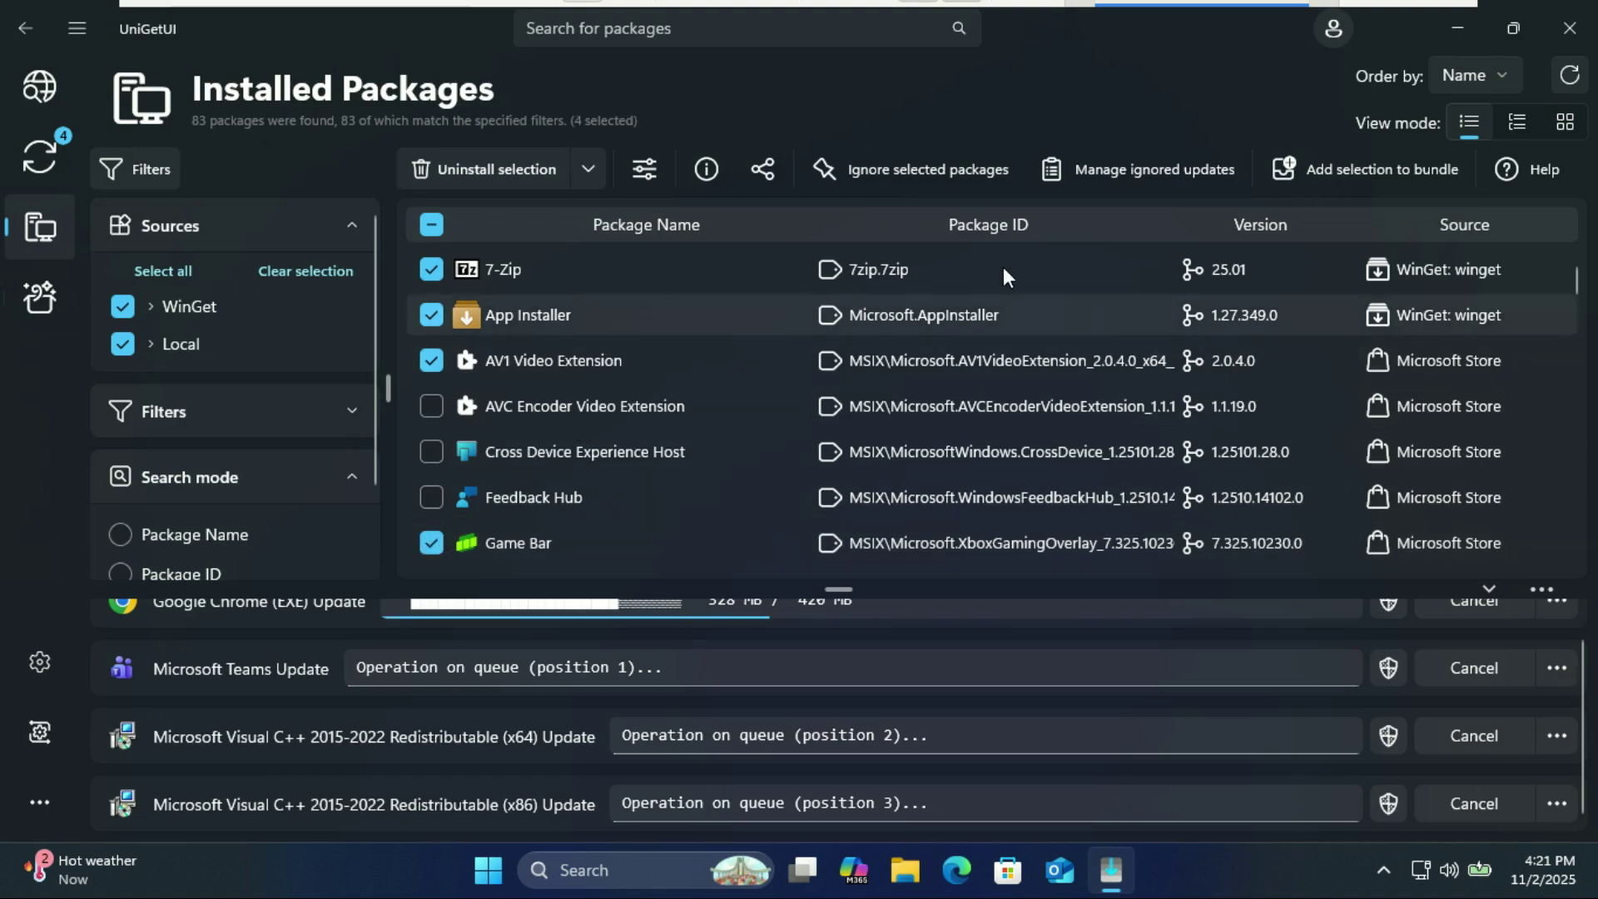
Add the four selected packages to a bundle, then cancel the Save As dialog.
click(1338, 171)
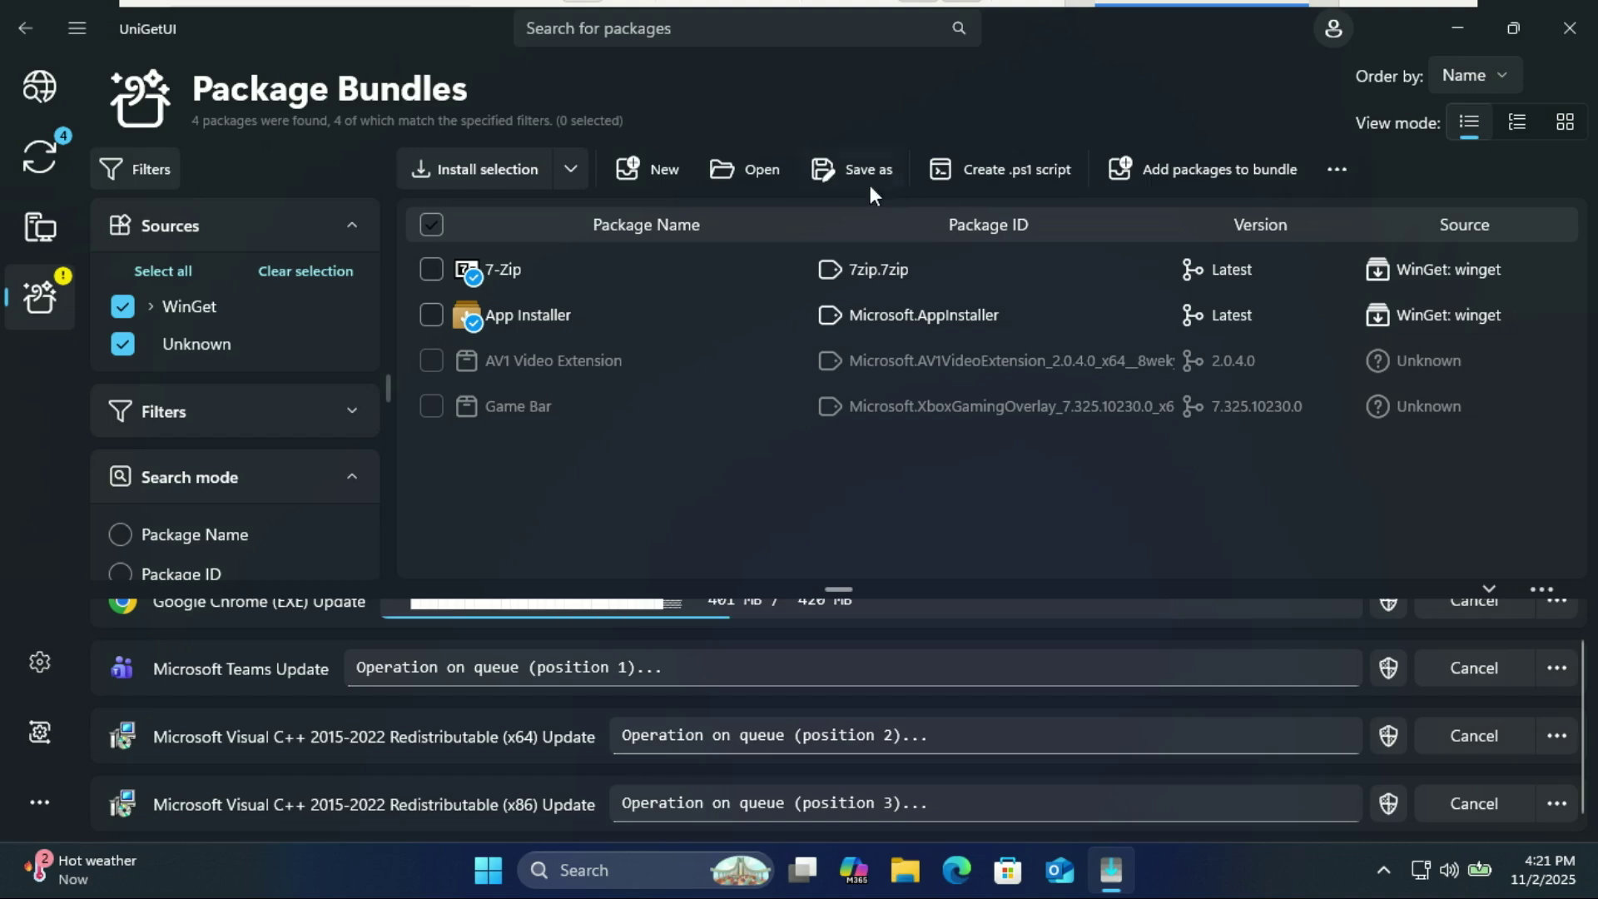
click(847, 174)
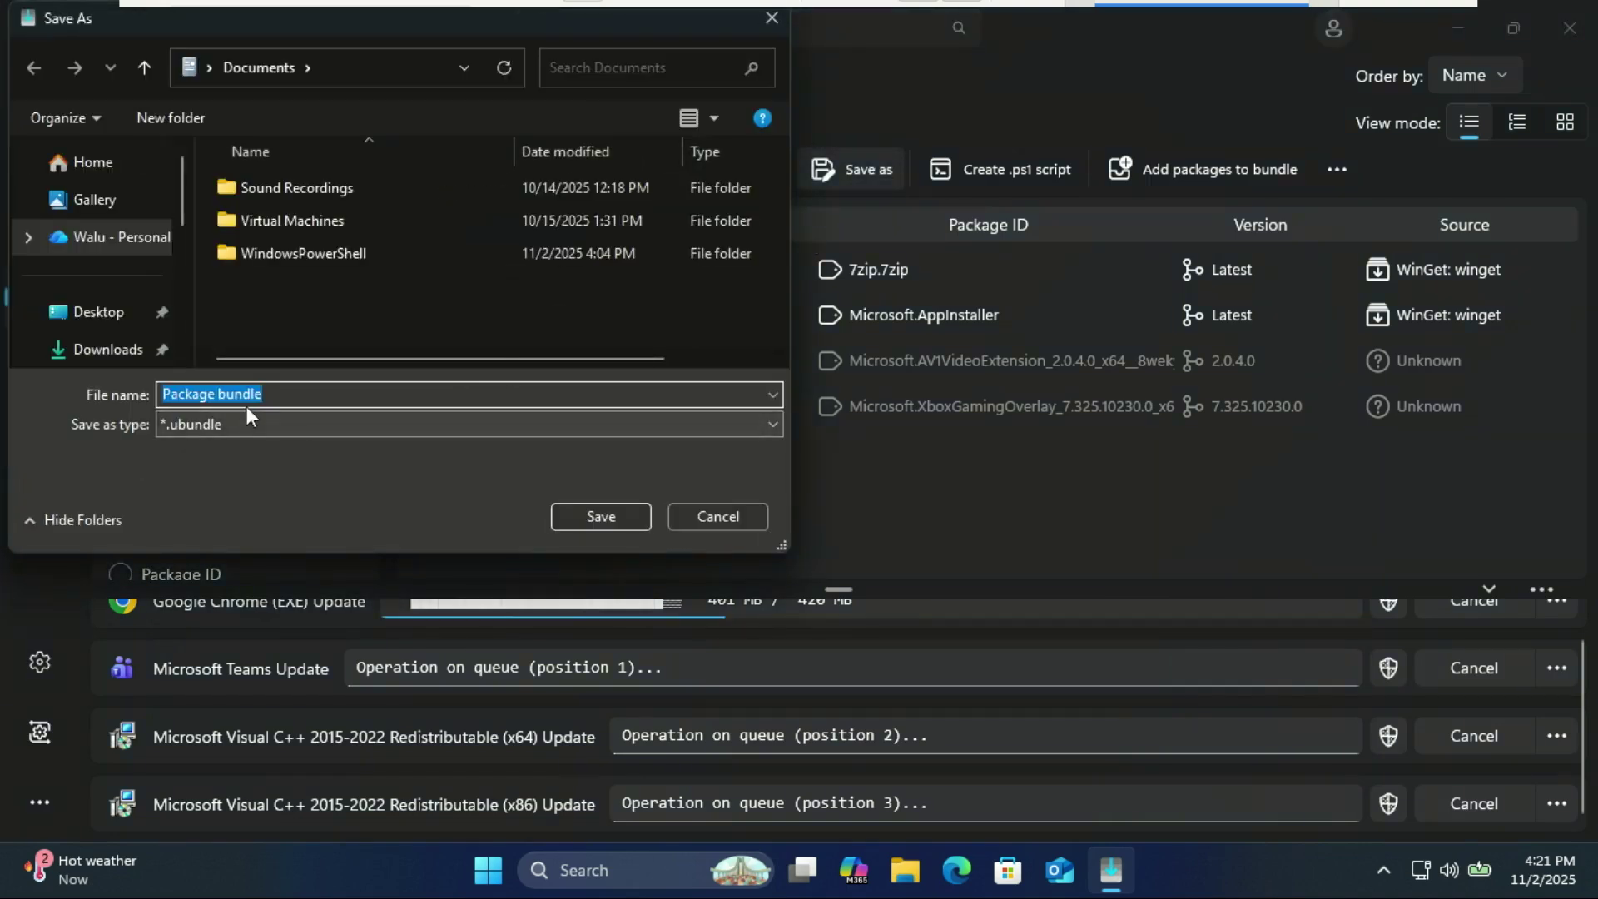
click(721, 513)
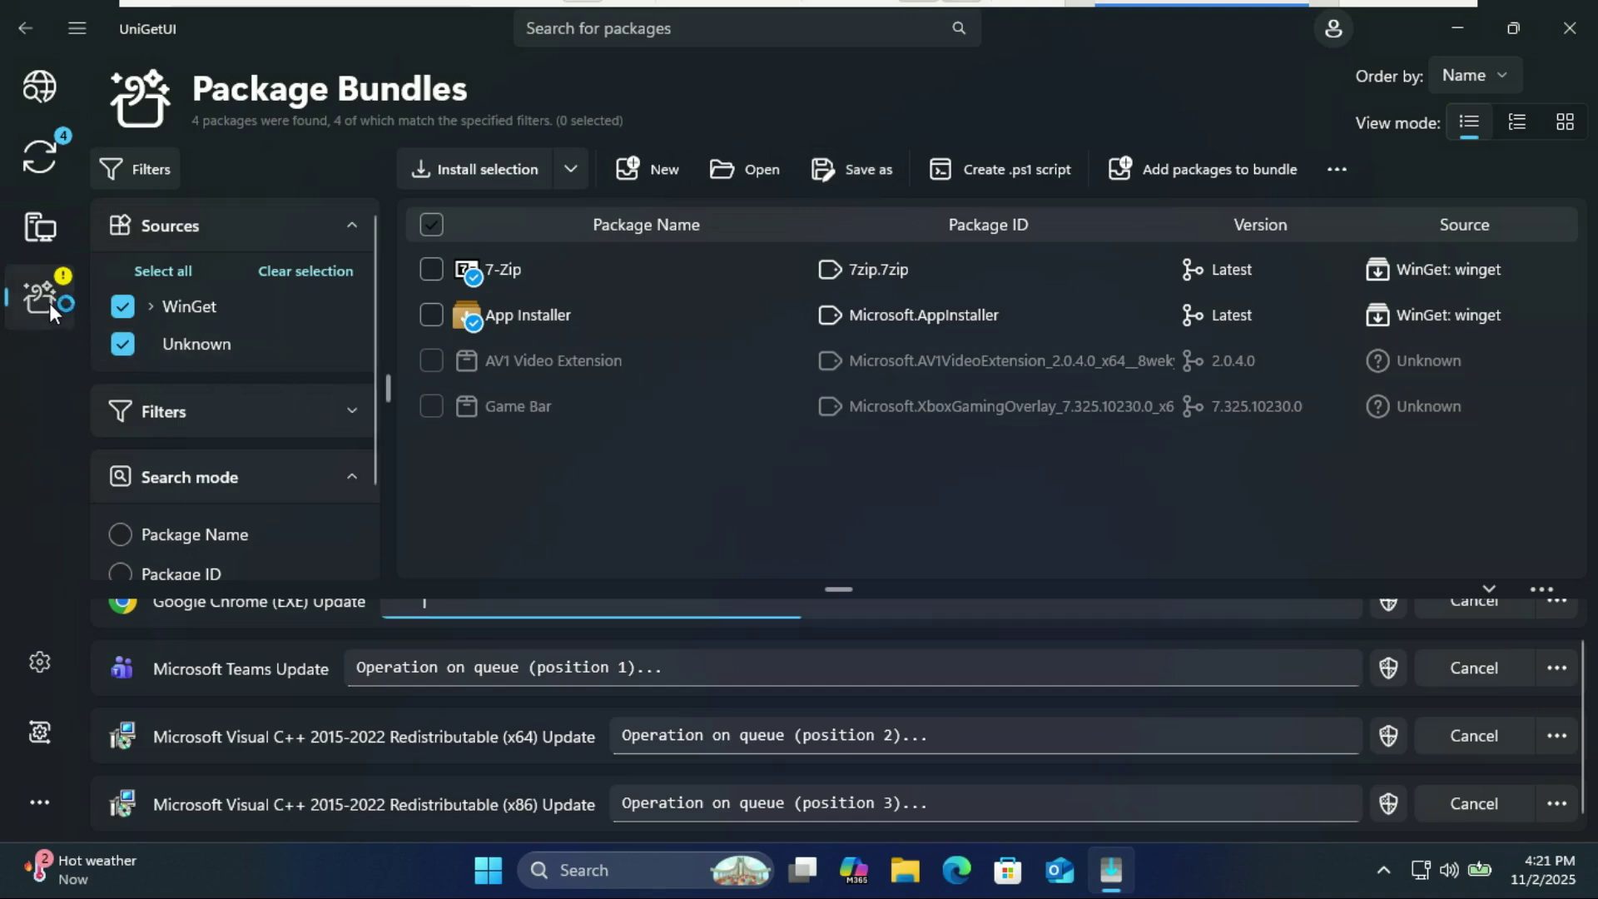
Switch between Package Bundles and Installed Packages, then approve UAC for the Microsoft Teams update.
click(40, 231)
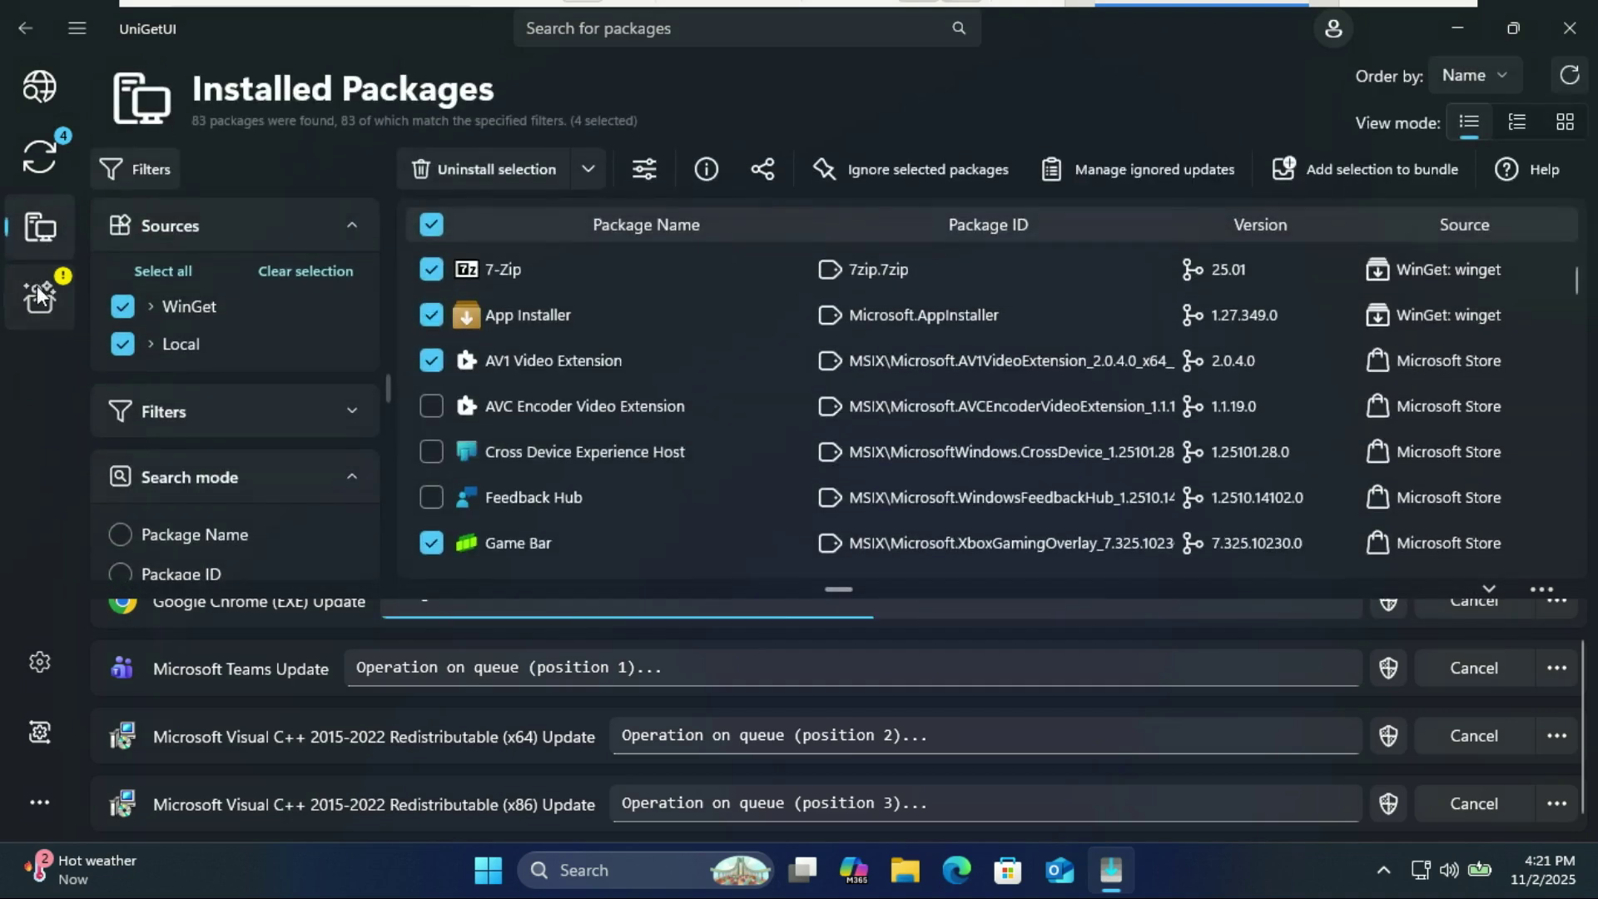
click(42, 271)
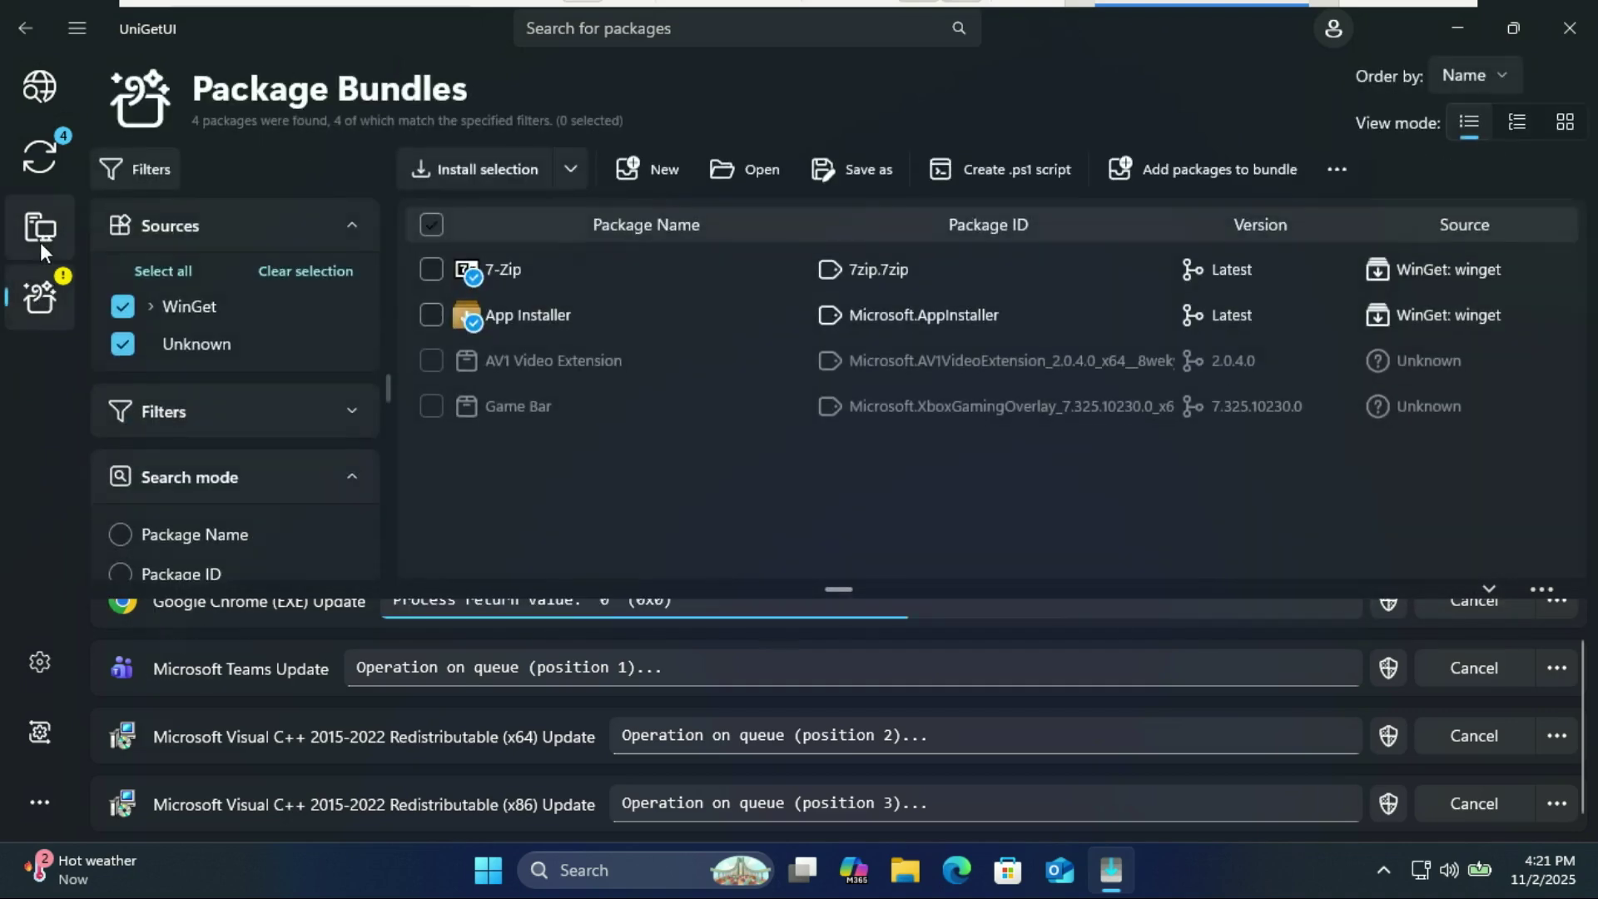
click(40, 231)
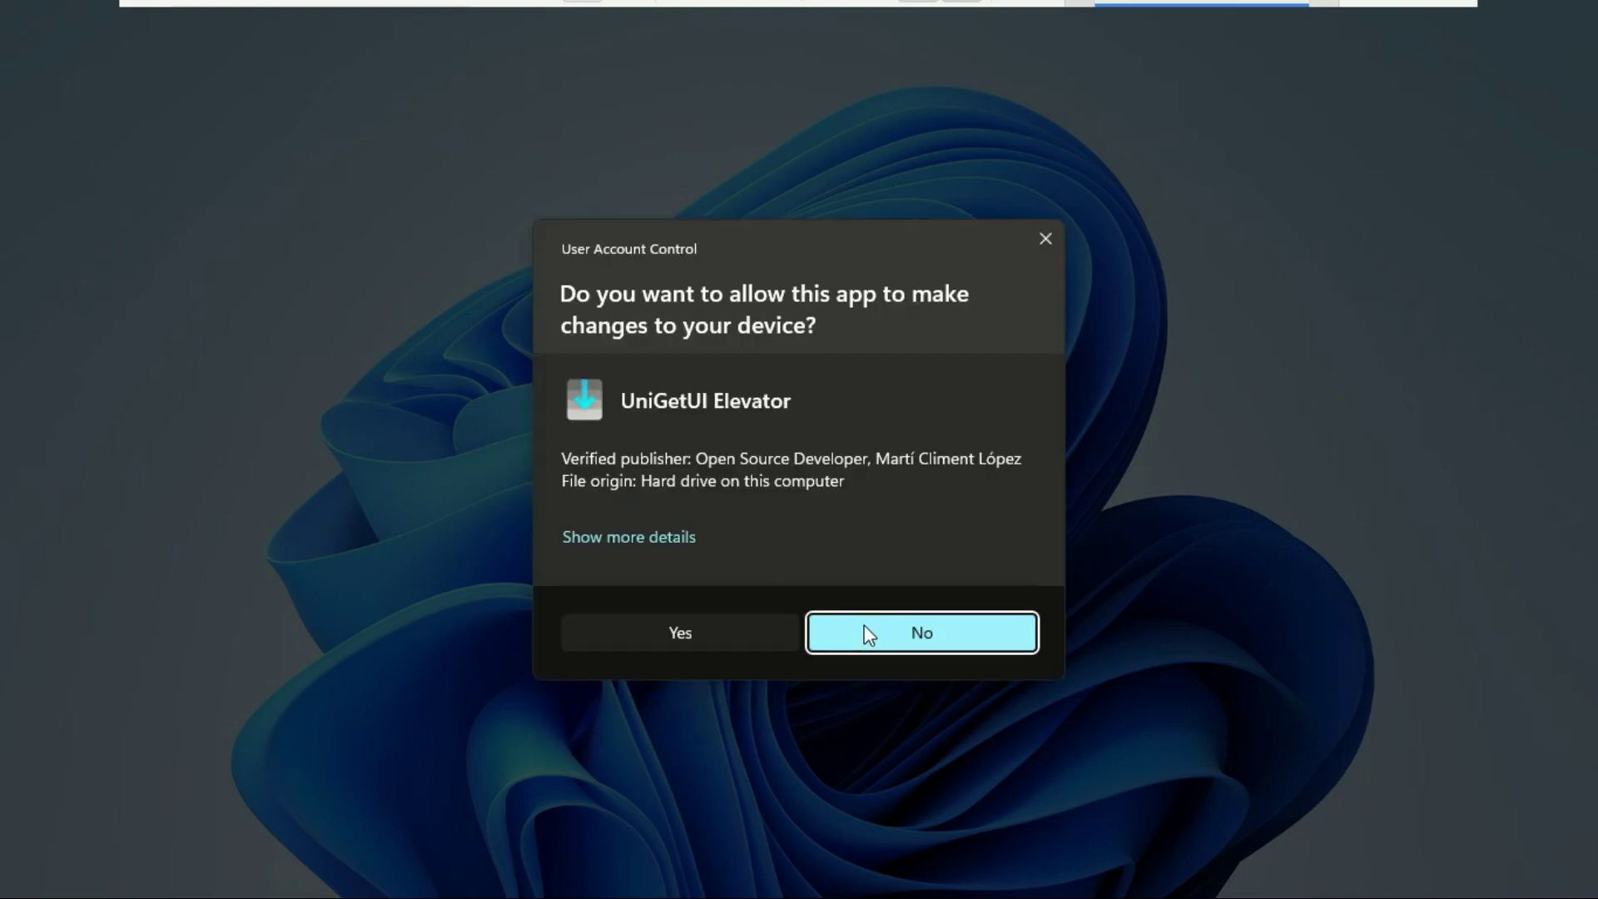
click(708, 626)
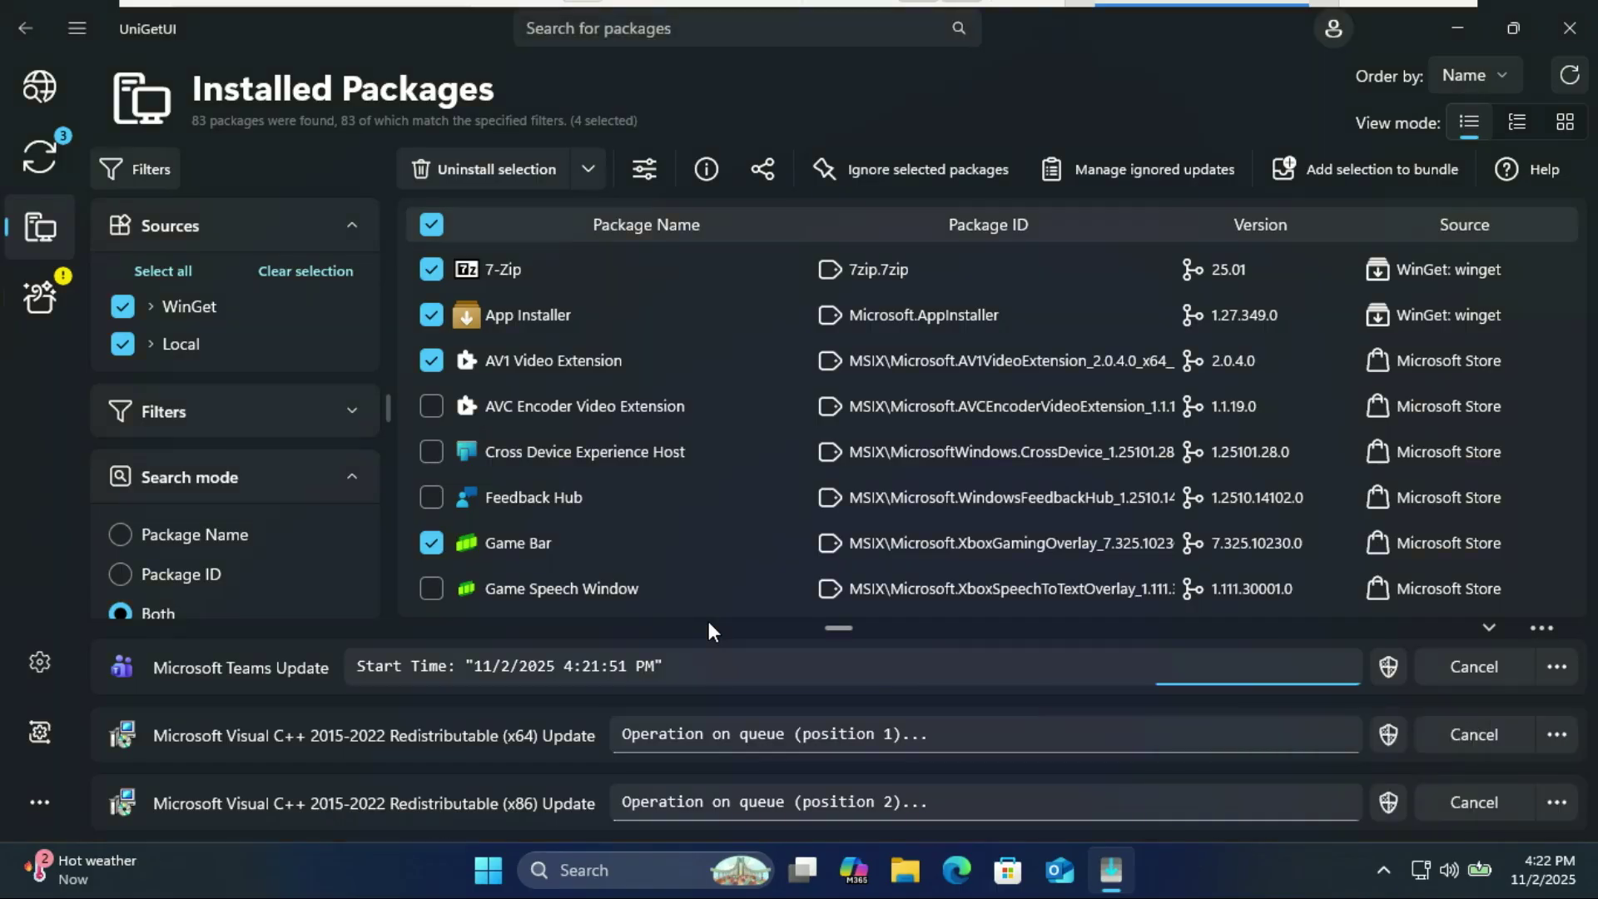